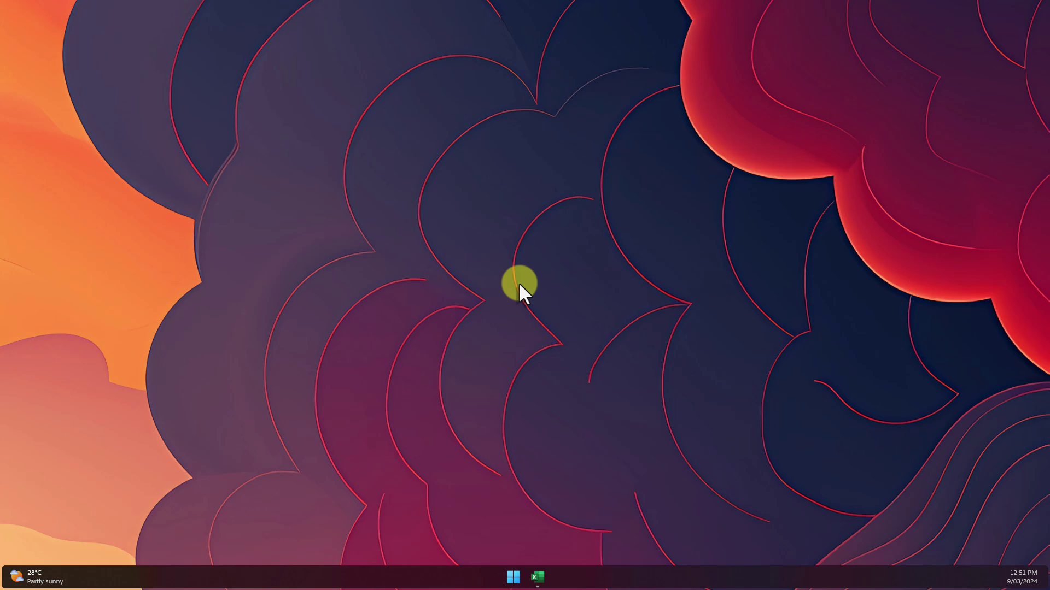
# Bring the Roll Call.xlsx workbook back on screen in Excel
pyautogui.click(537, 576)
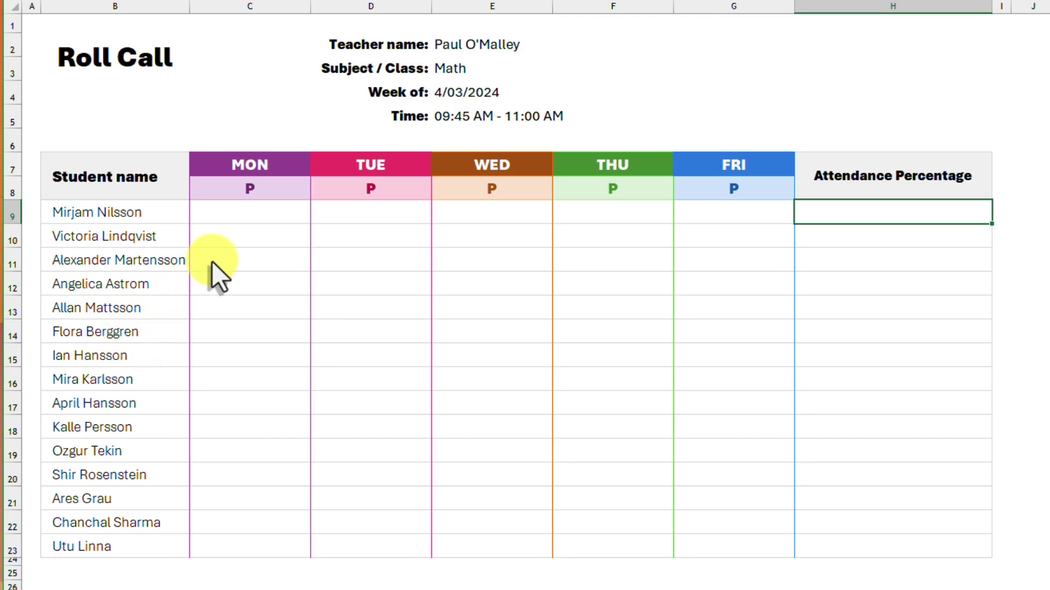
# Select the empty MON–FRI attendance cells C9:G23
pyautogui.moveTo(257, 216)
pyautogui.mouseDown()
pyautogui.moveTo(711, 491)
pyautogui.moveTo(714, 540)
pyautogui.mouseUp()
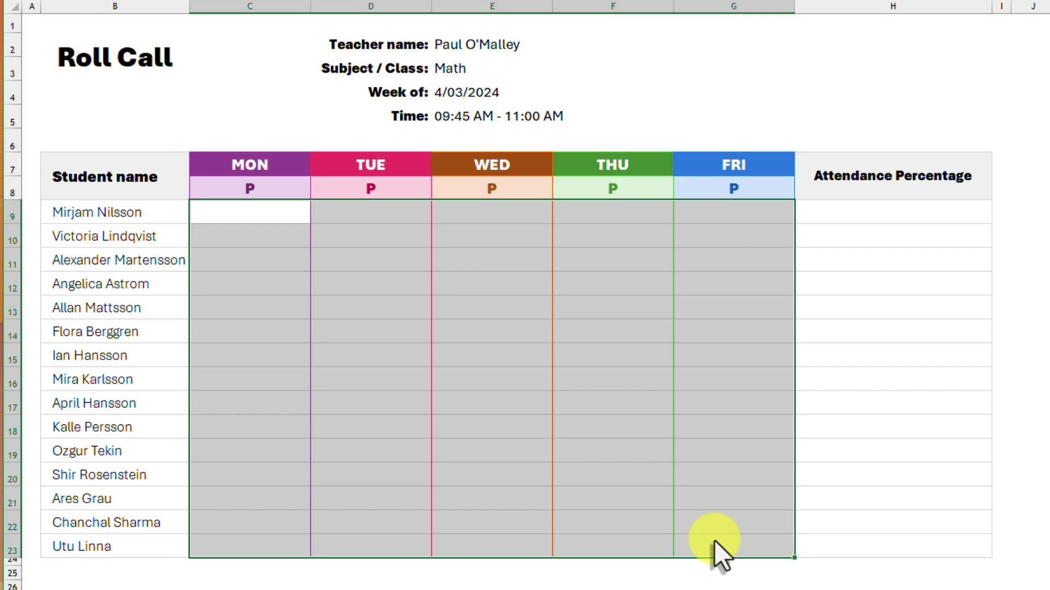
pyautogui.click(901, 217)
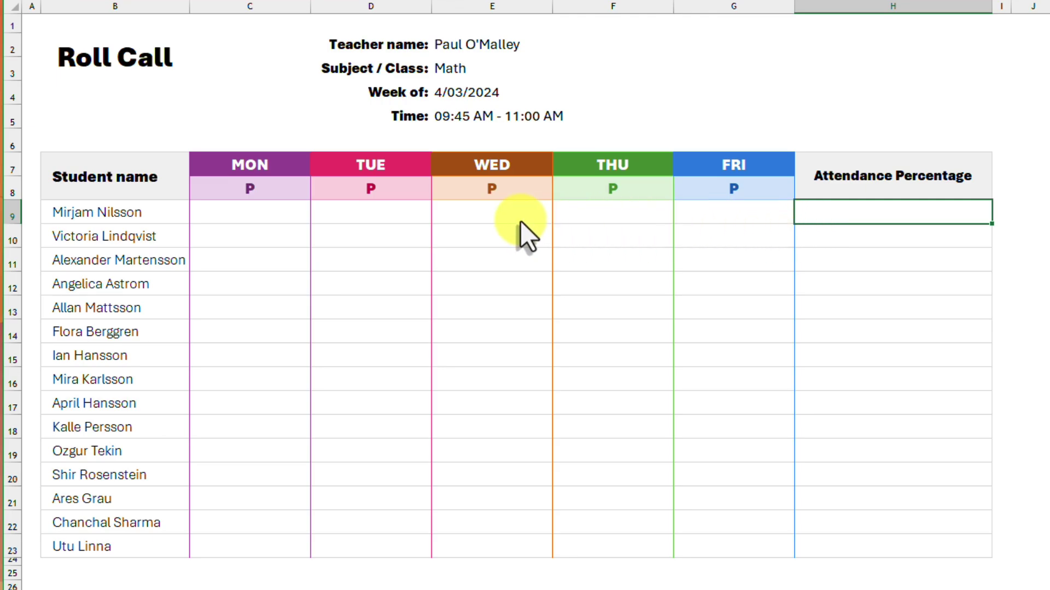
pyautogui.moveTo(272, 215)
pyautogui.mouseDown()
pyautogui.moveTo(660, 469)
pyautogui.moveTo(739, 549)
pyautogui.mouseUp()
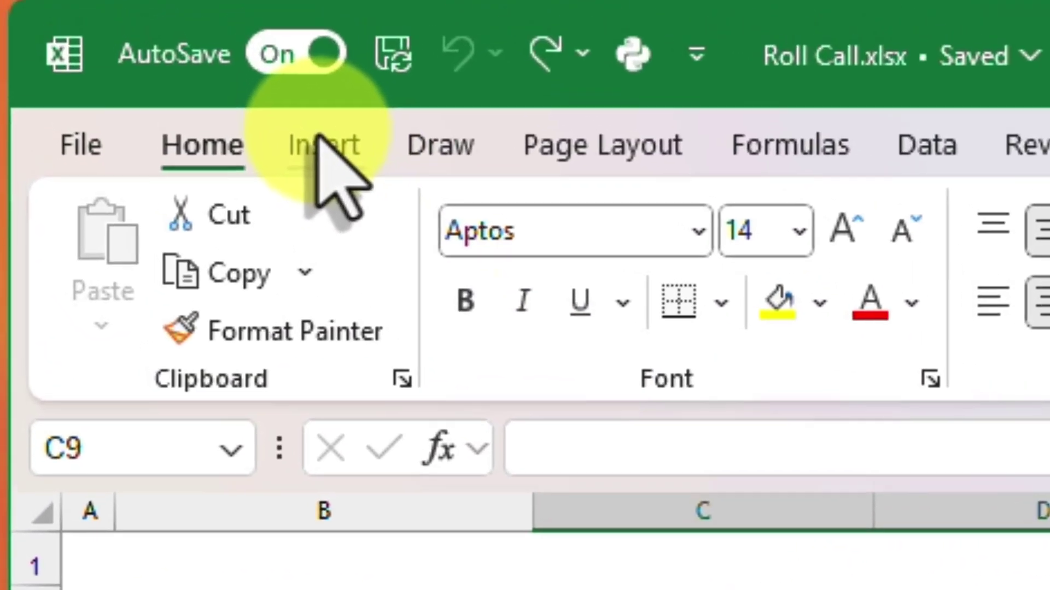
# Fill C9:G23 with checkboxes and tick the first student's THU and FRI boxes
pyautogui.click(323, 145)
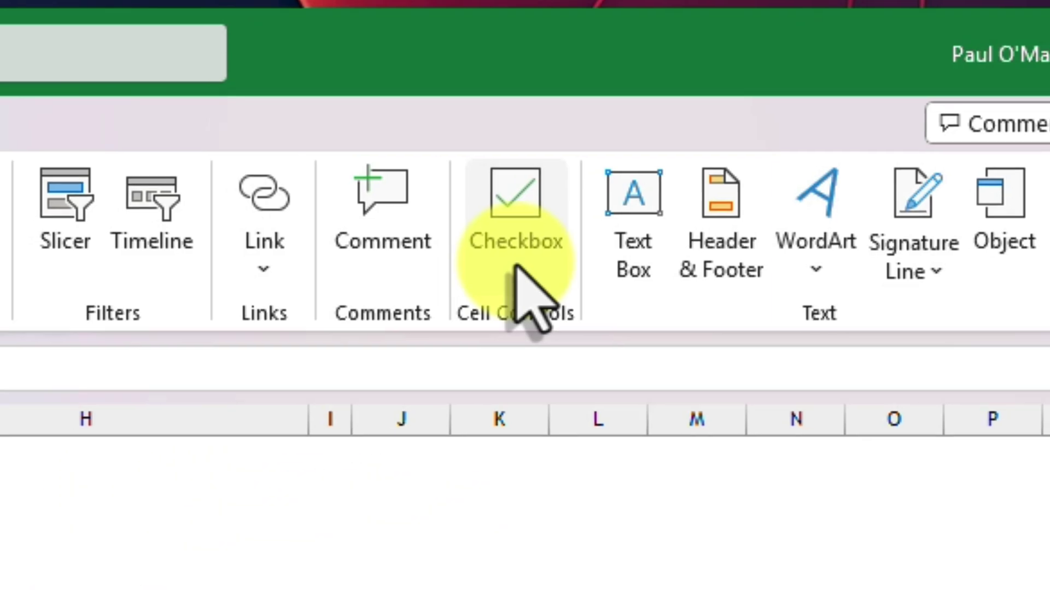
pyautogui.click(516, 264)
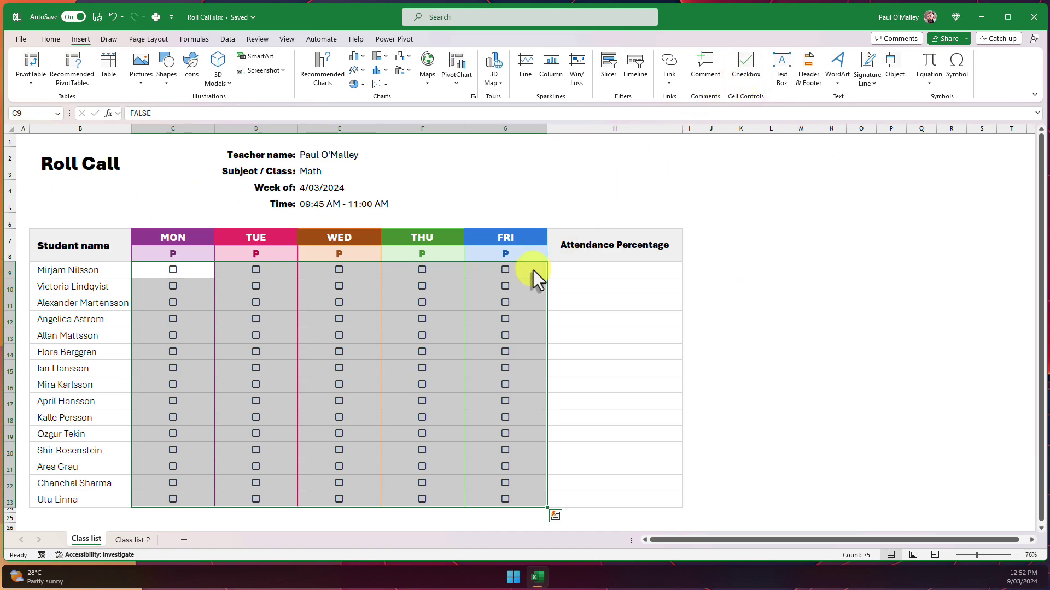
pyautogui.click(533, 270)
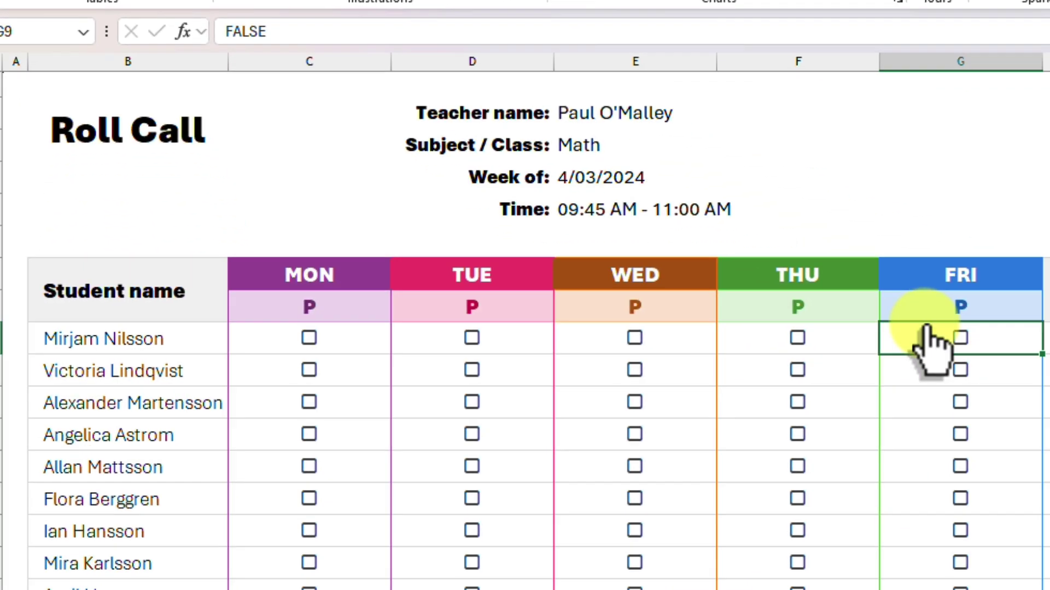
pyautogui.click(960, 337)
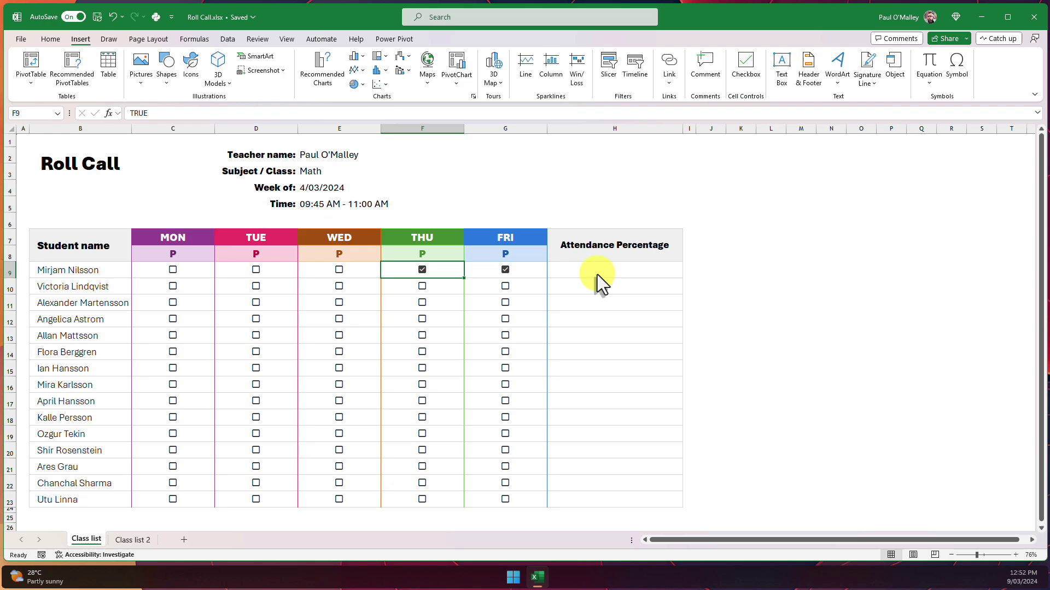
pyautogui.click(597, 274)
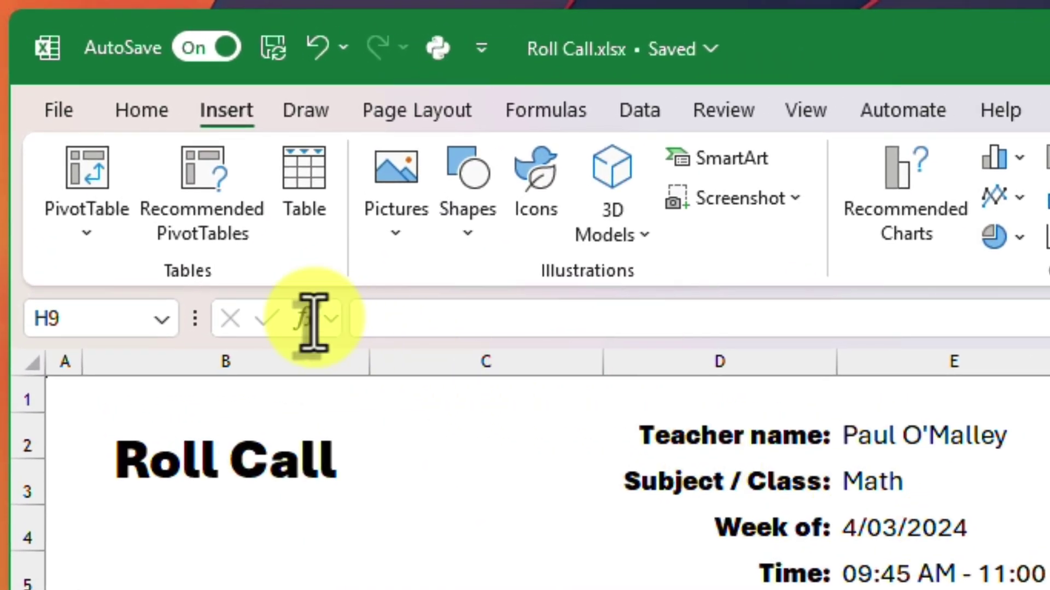
# Search for and choose the COUNTIF function for H9
pyautogui.click(301, 318)
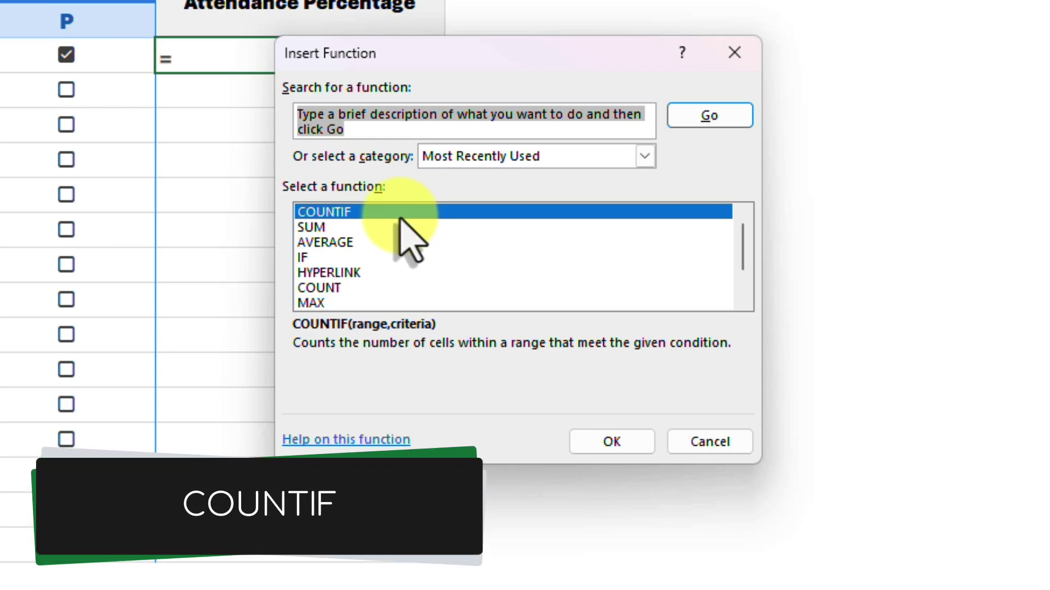
pyautogui.click(362, 131)
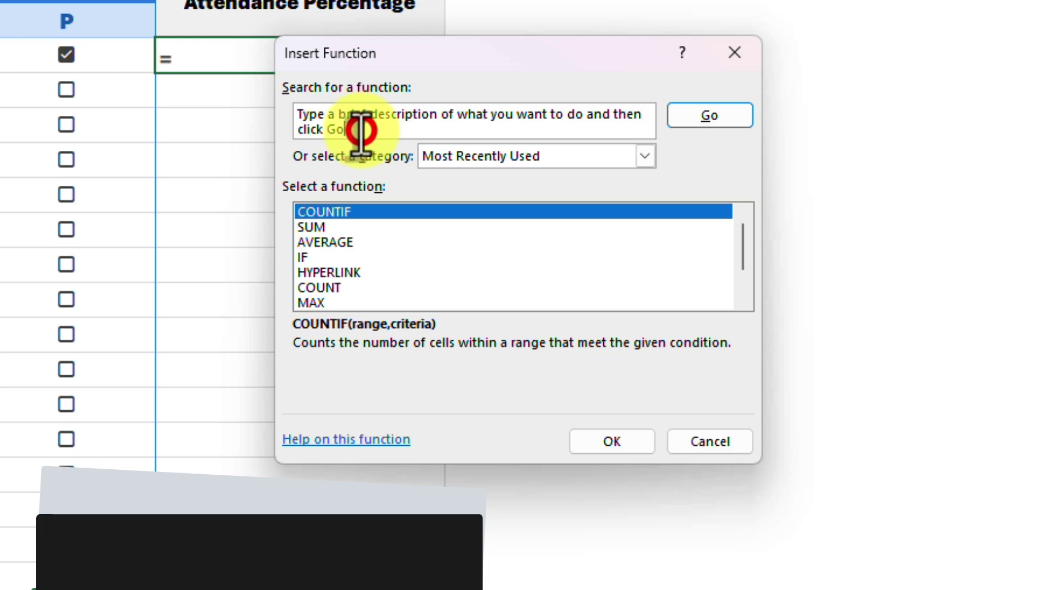
pyautogui.hotkey('ctrl', 'a')
pyautogui.write('c')
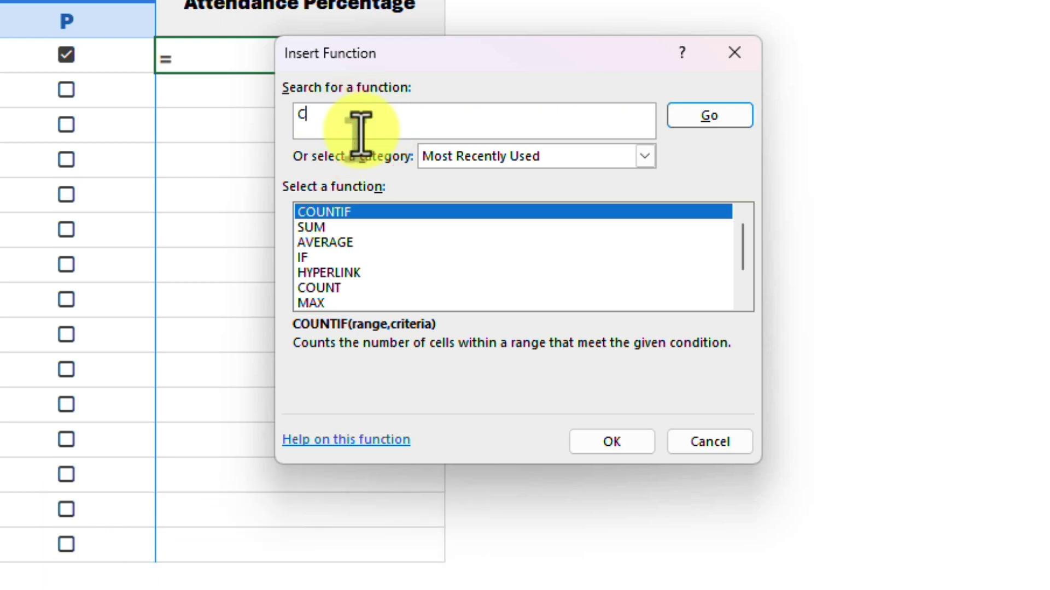
pyautogui.write('OUNTIF')
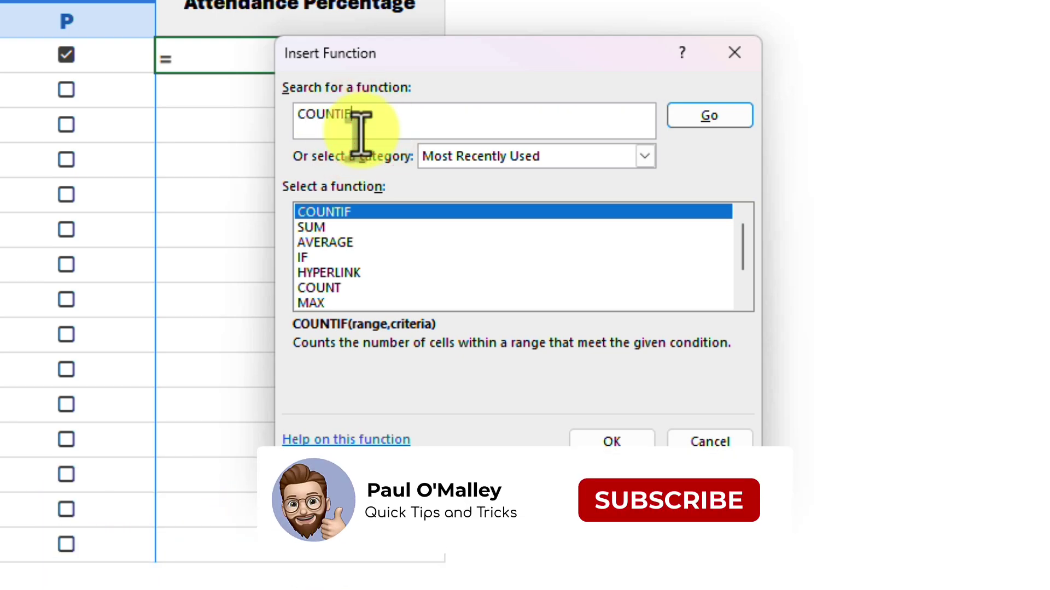
pyautogui.press('Return')
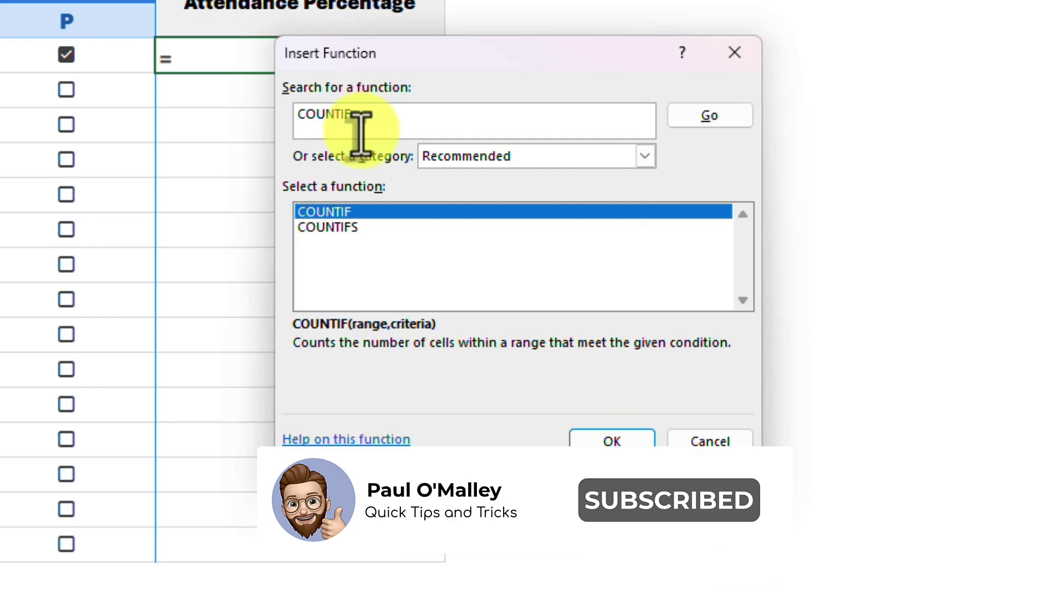
pyautogui.click(386, 212)
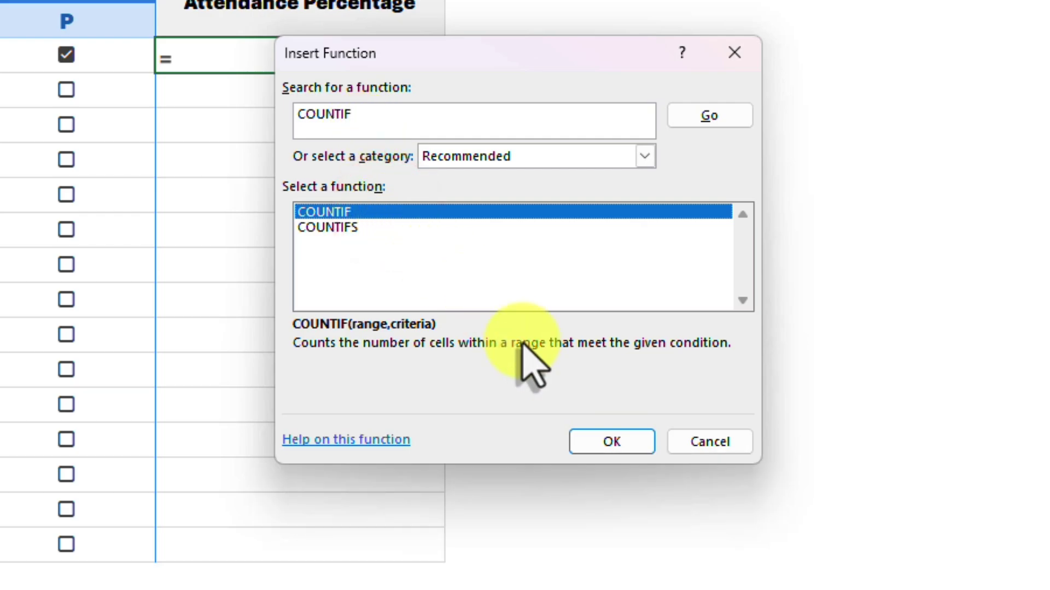
pyautogui.click(628, 442)
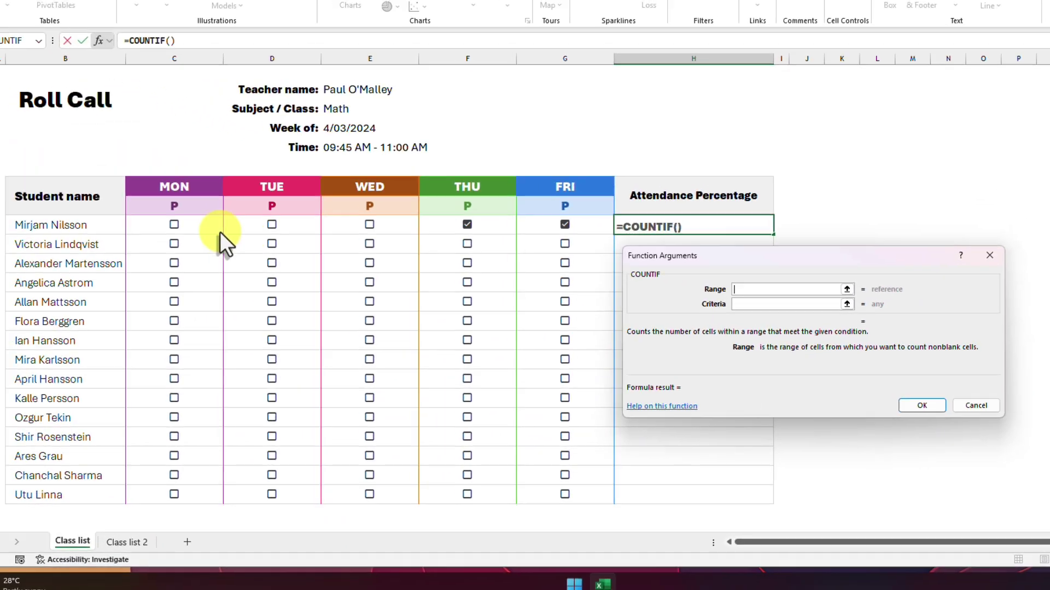
# Set COUNTIF's range to C9:G9 and criteria to TRUE, giving 2 in H9
pyautogui.click(222, 233)
pyautogui.moveTo(222, 233); pyautogui.dragTo(575, 236)
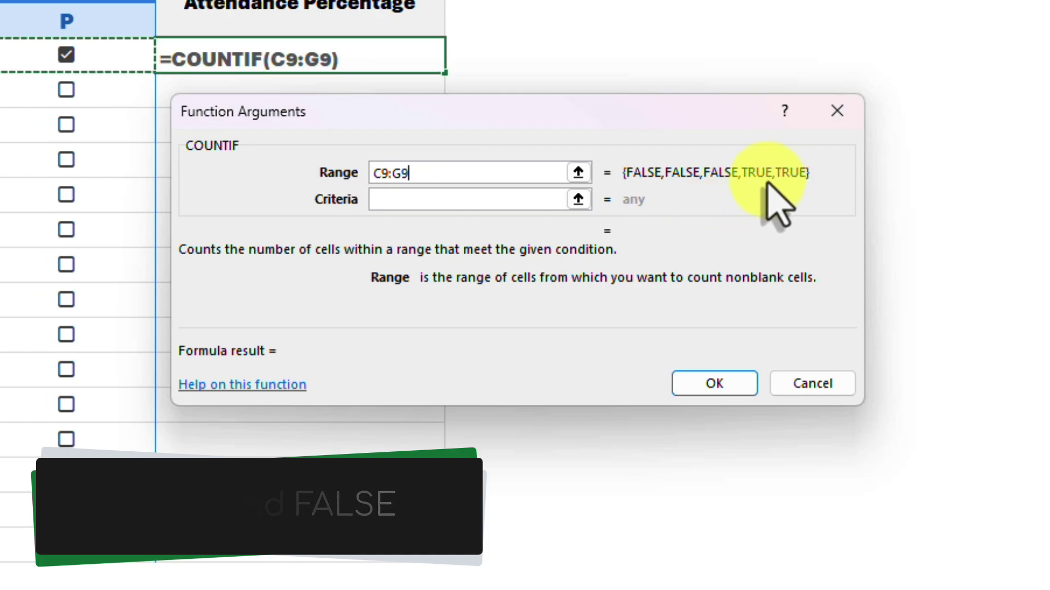
pyautogui.click(483, 204)
pyautogui.write('TRUE')
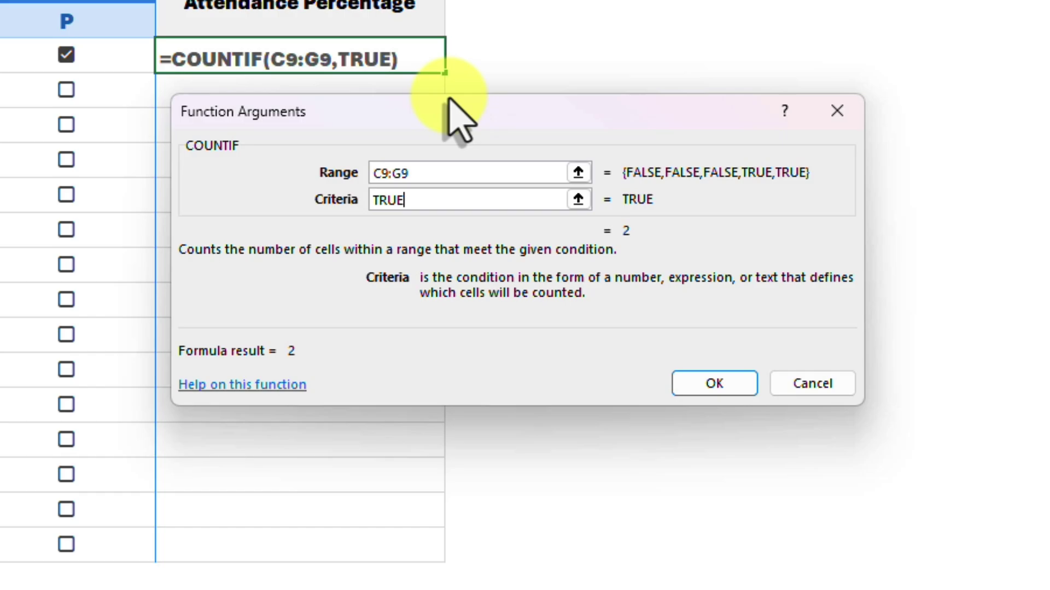
pyautogui.click(716, 384)
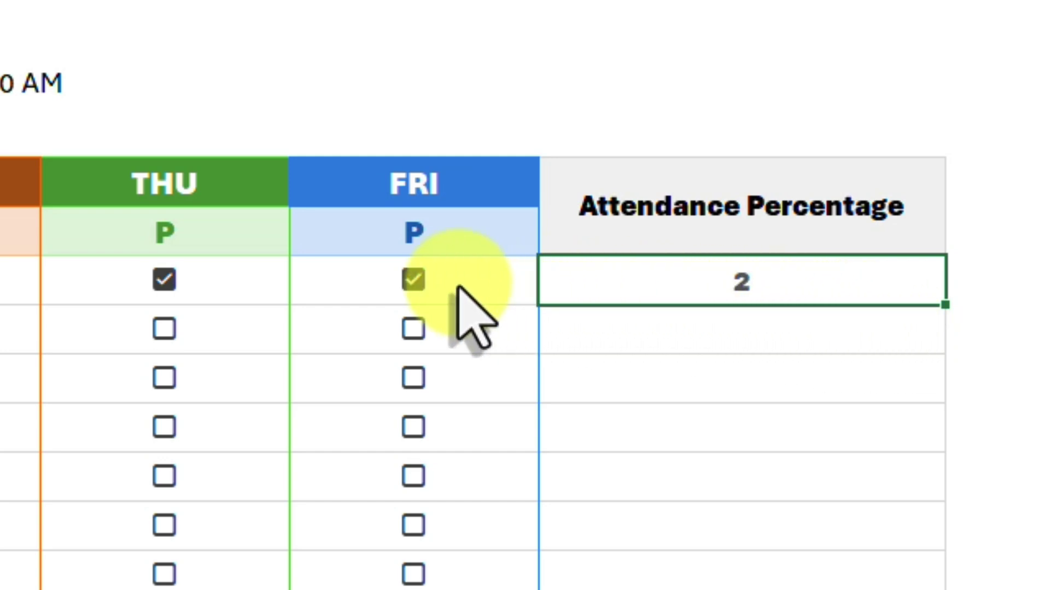
# Untick and re-tick the first student's Friday box to test the count, then select H9
pyautogui.click(413, 280)
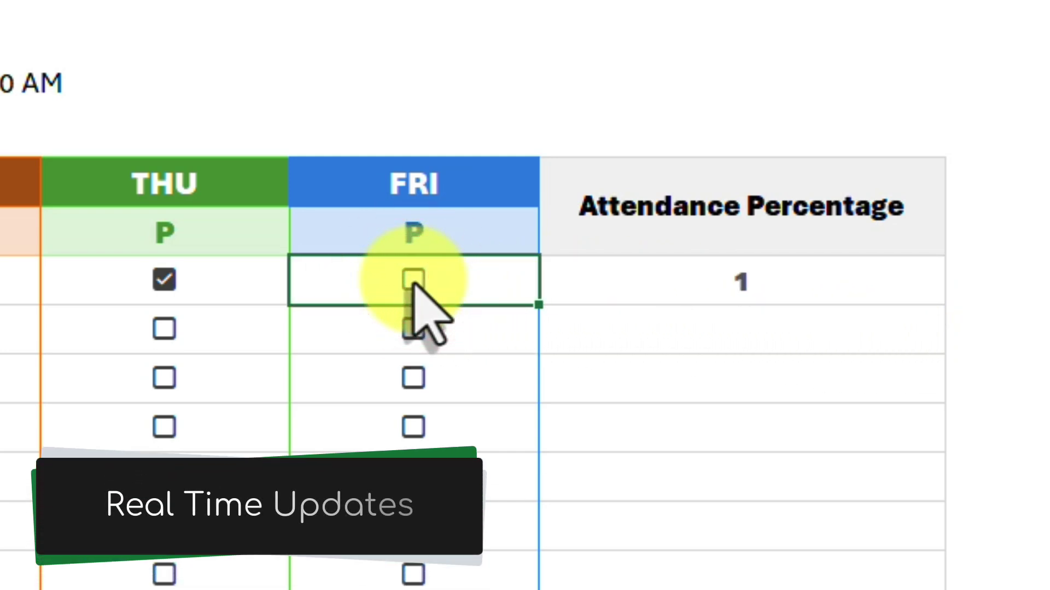
pyautogui.click(413, 280)
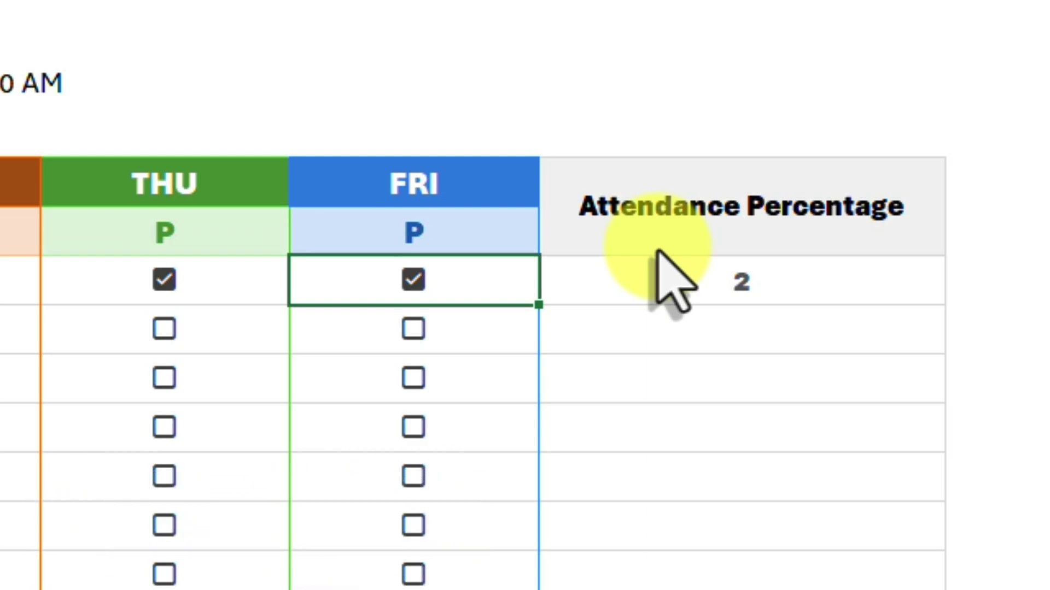
pyautogui.click(657, 249)
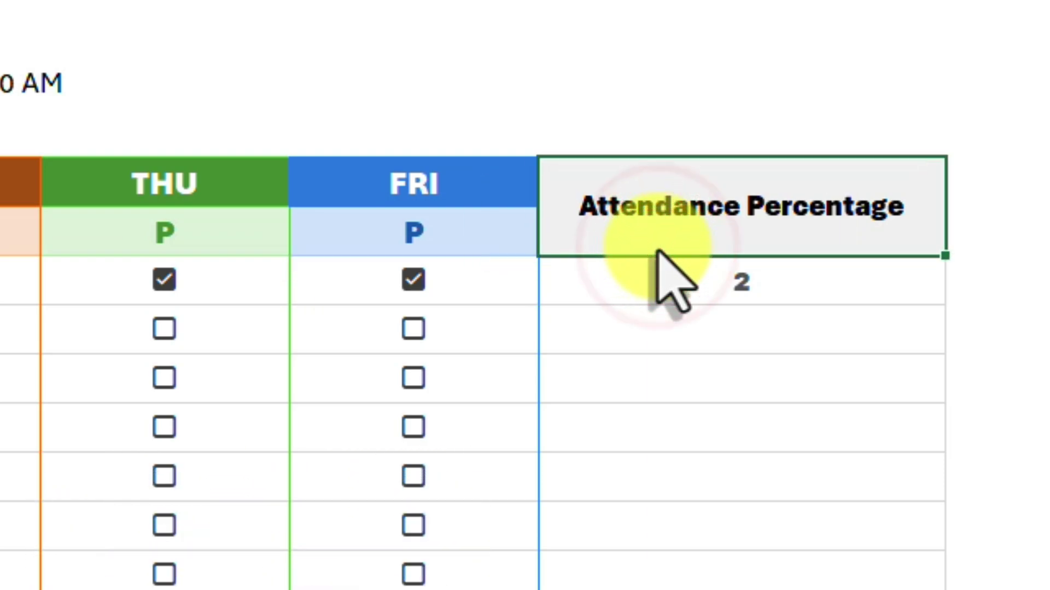
pyautogui.click(606, 299)
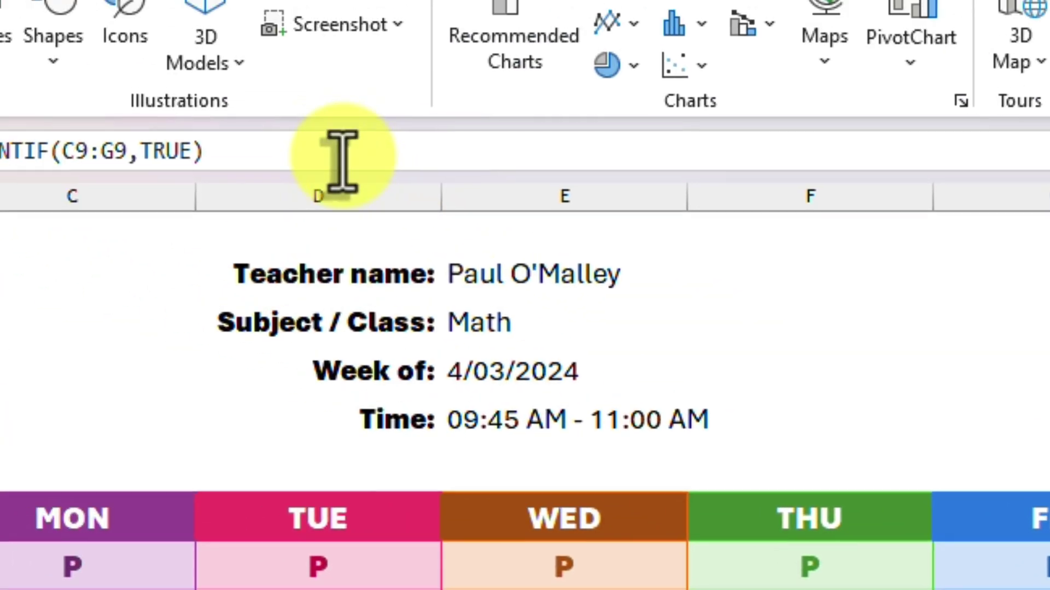
# Append /COUNTA(C9:G9) to H9's formula so it shows 0.4
pyautogui.click(340, 158)
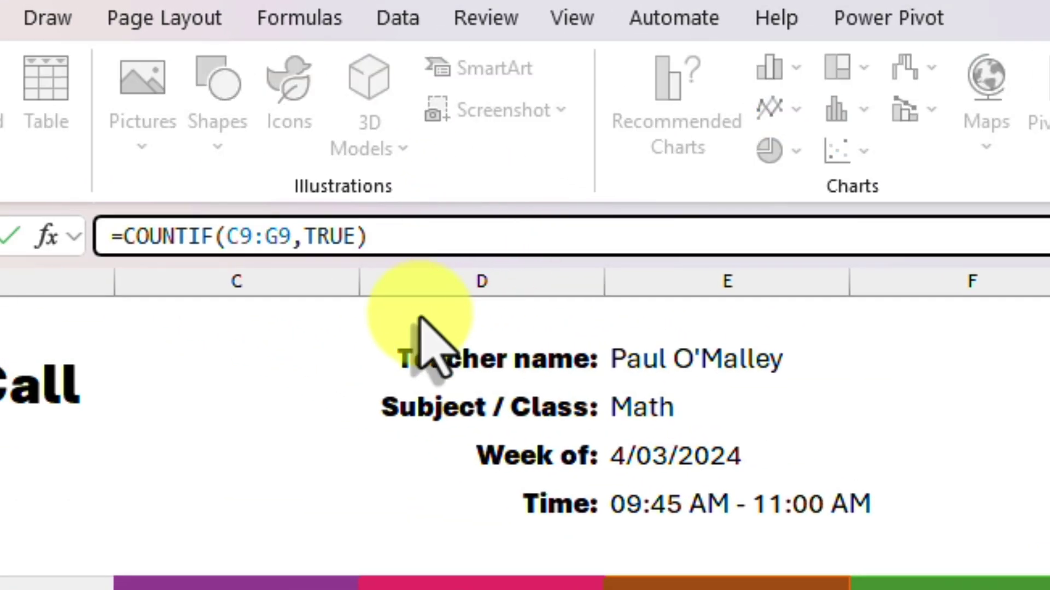
pyautogui.write('/COUNTA')
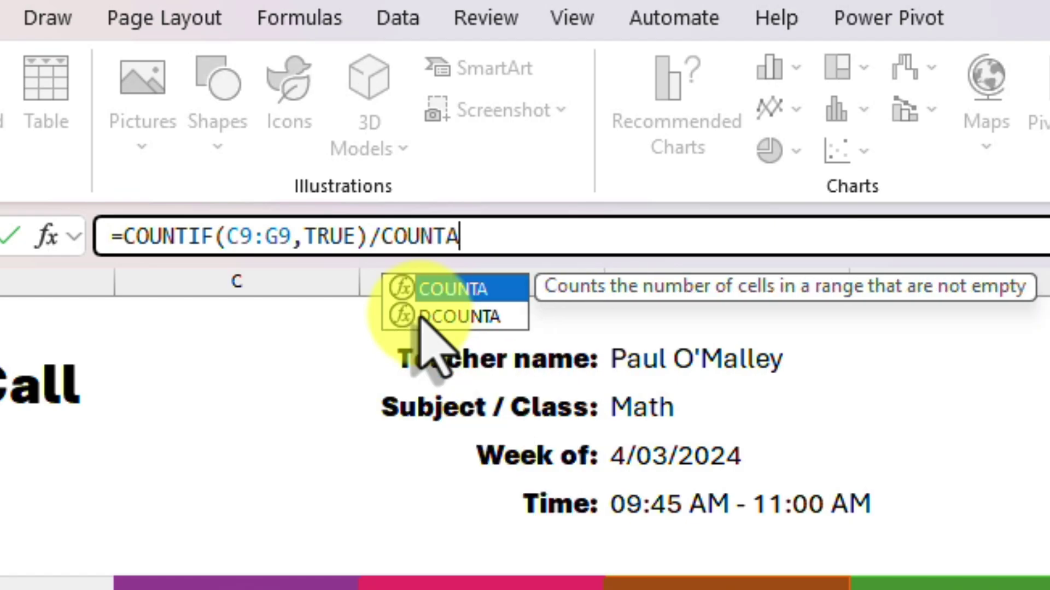
pyautogui.write('(')
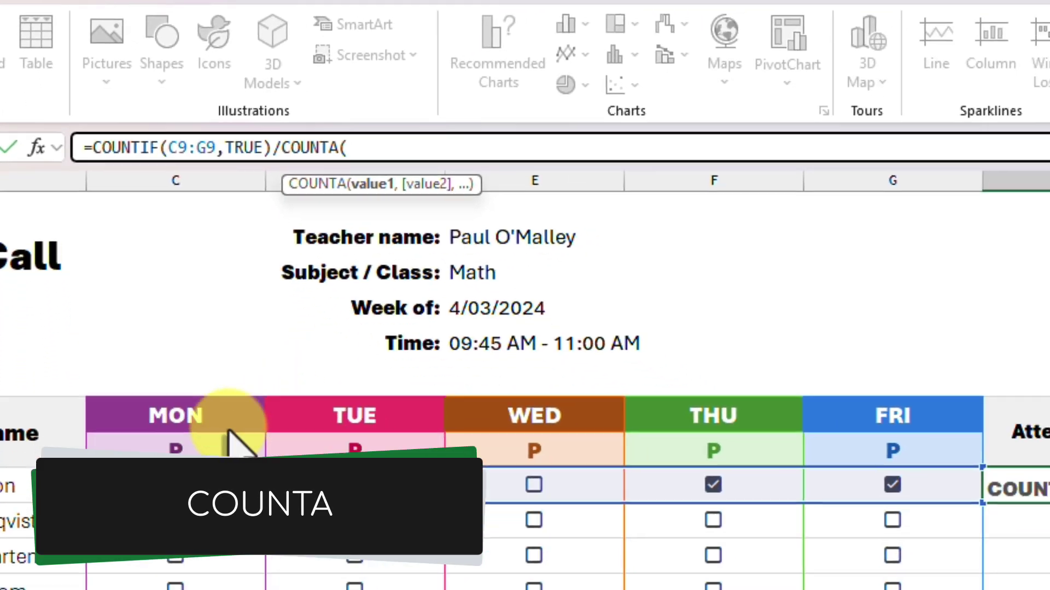
pyautogui.moveTo(162, 361); pyautogui.dragTo(714, 375)
pyautogui.write(')')
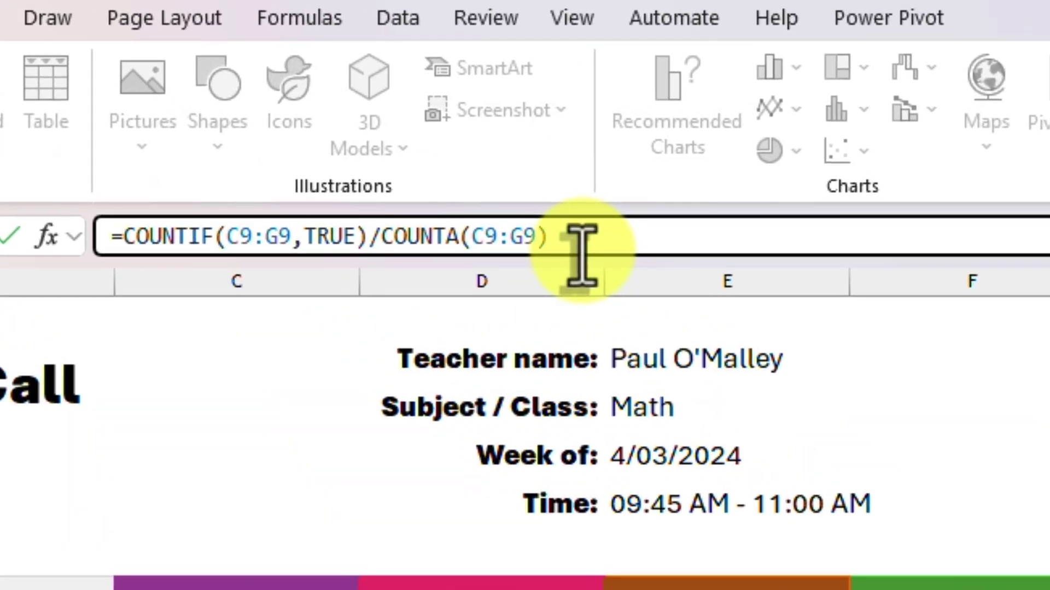
pyautogui.press('Return')
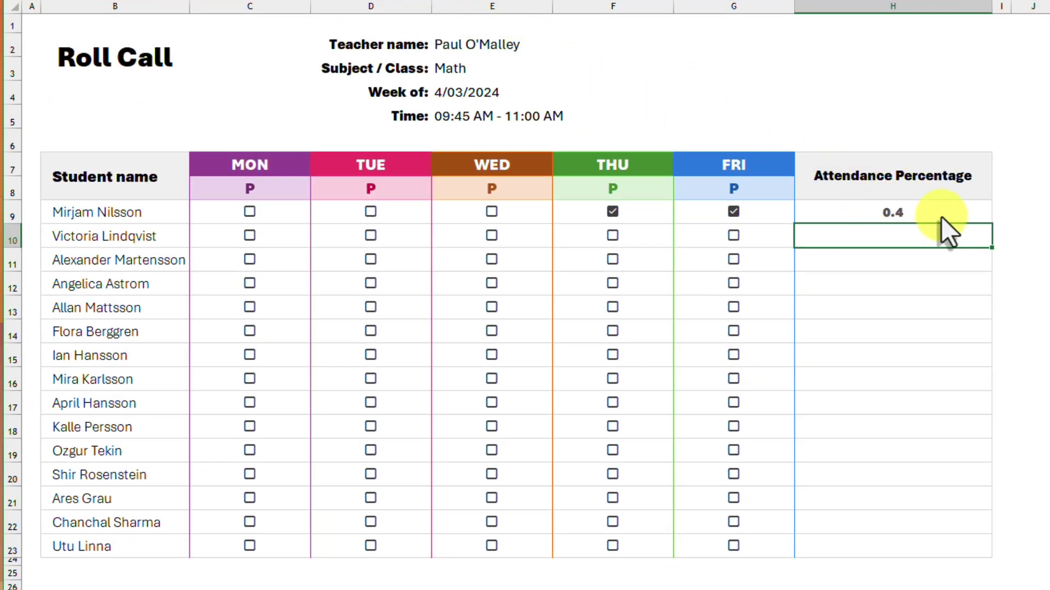
# Copy H9's formula down to H23 and format H9:H23 as percentages
pyautogui.click(941, 217)
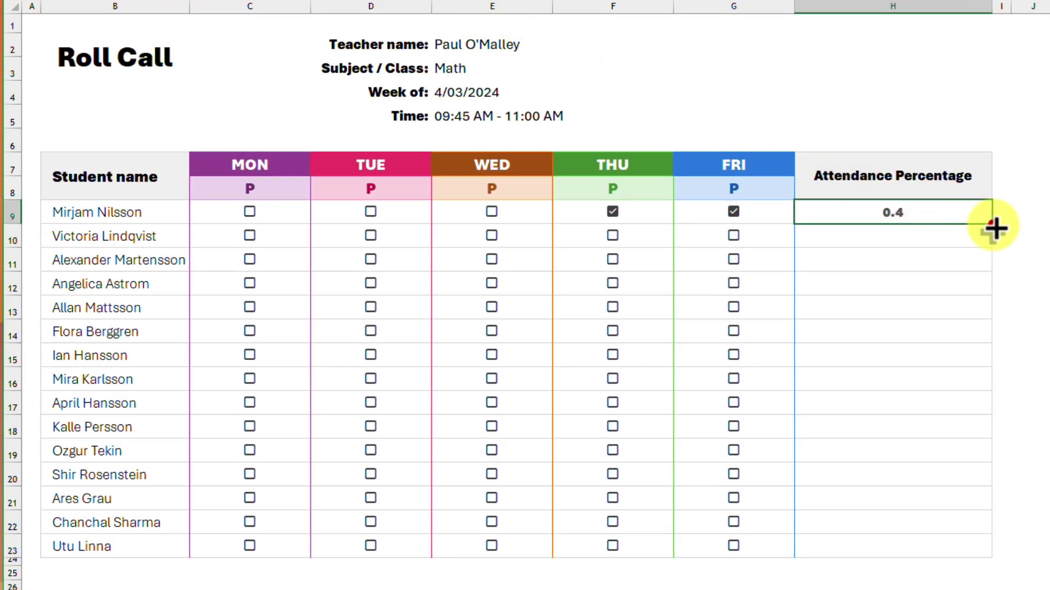
pyautogui.moveTo(994, 228); pyautogui.dragTo(995, 549)
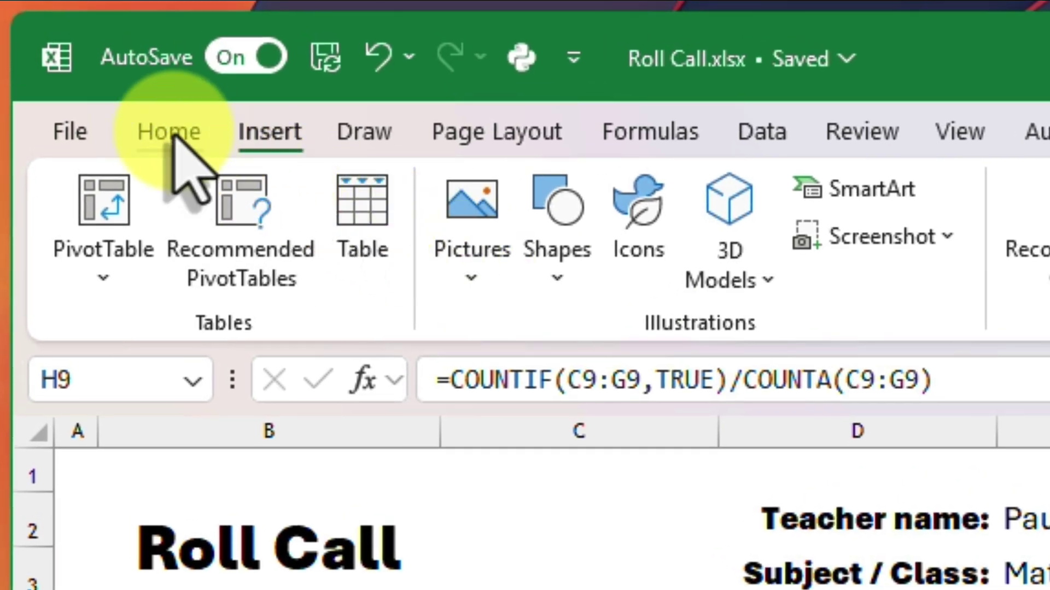
pyautogui.click(174, 137)
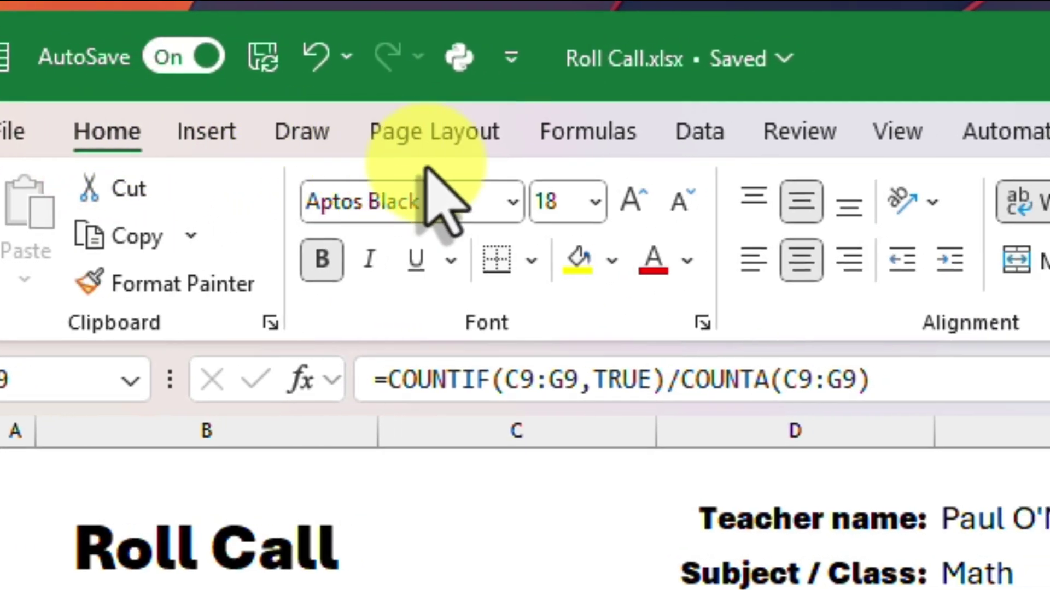
pyautogui.click(687, 258)
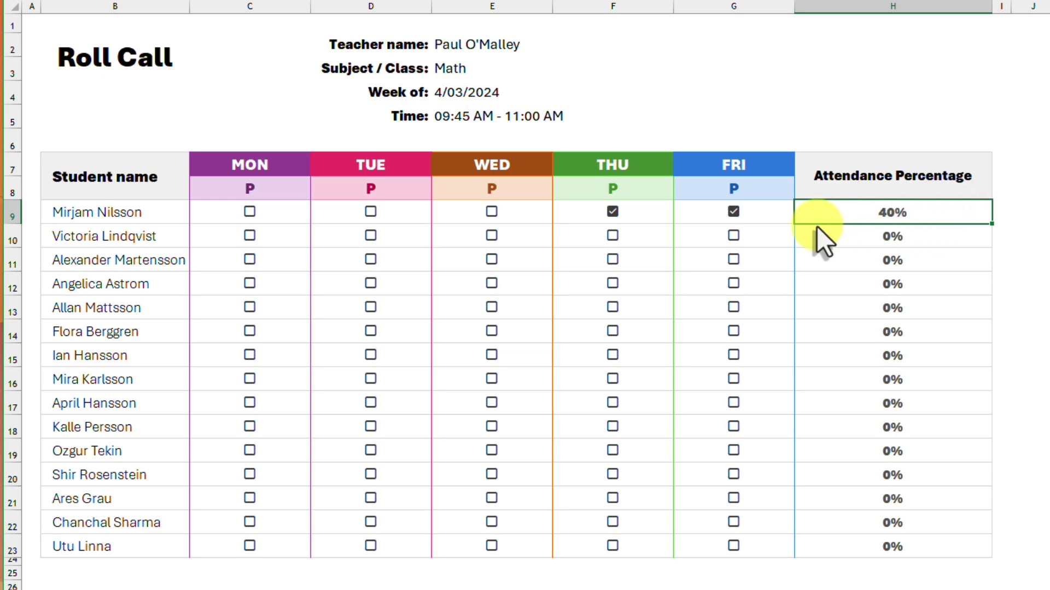
# Tick WED–FRI for the second student and Friday for the third and fourth students
pyautogui.click(731, 234)
pyautogui.click(613, 235)
pyautogui.click(492, 235)
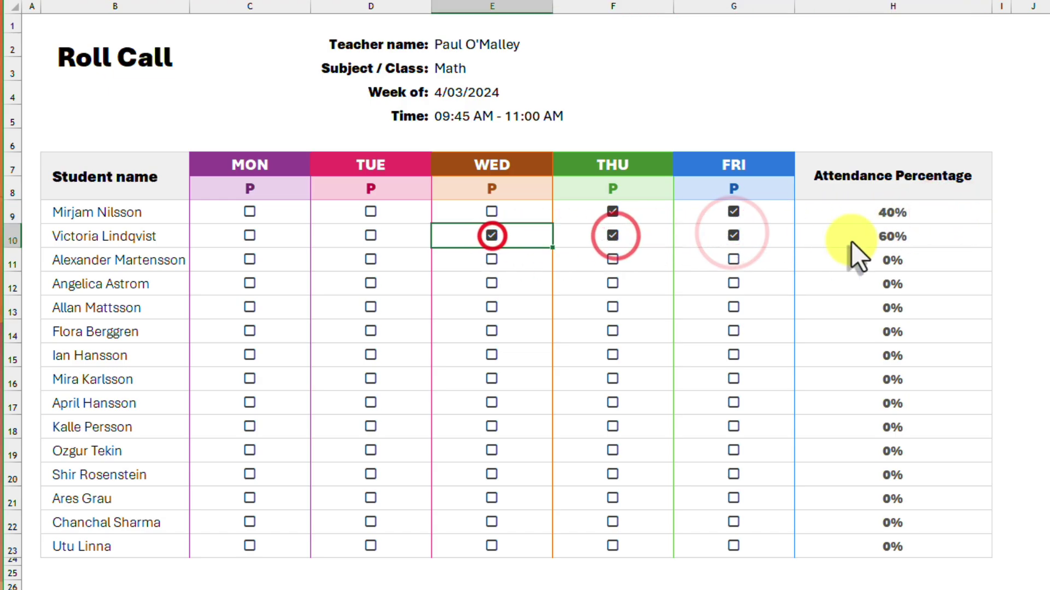
pyautogui.click(734, 260)
pyautogui.click(734, 284)
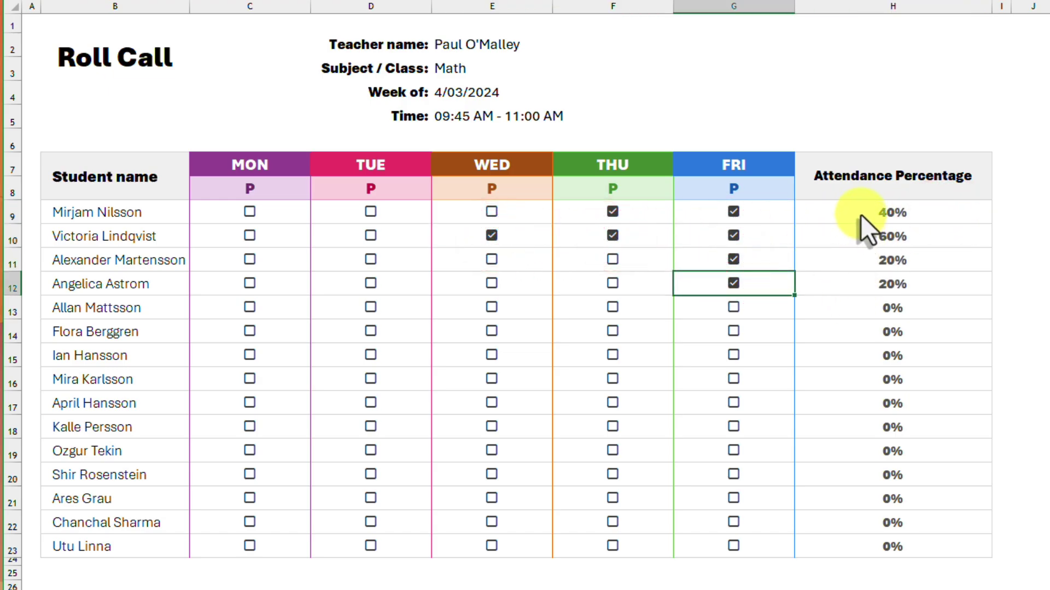
# Add orange solid-fill data bars to the Attendance Percentage cells H9:H23
pyautogui.moveTo(861, 214); pyautogui.dragTo(862, 547)
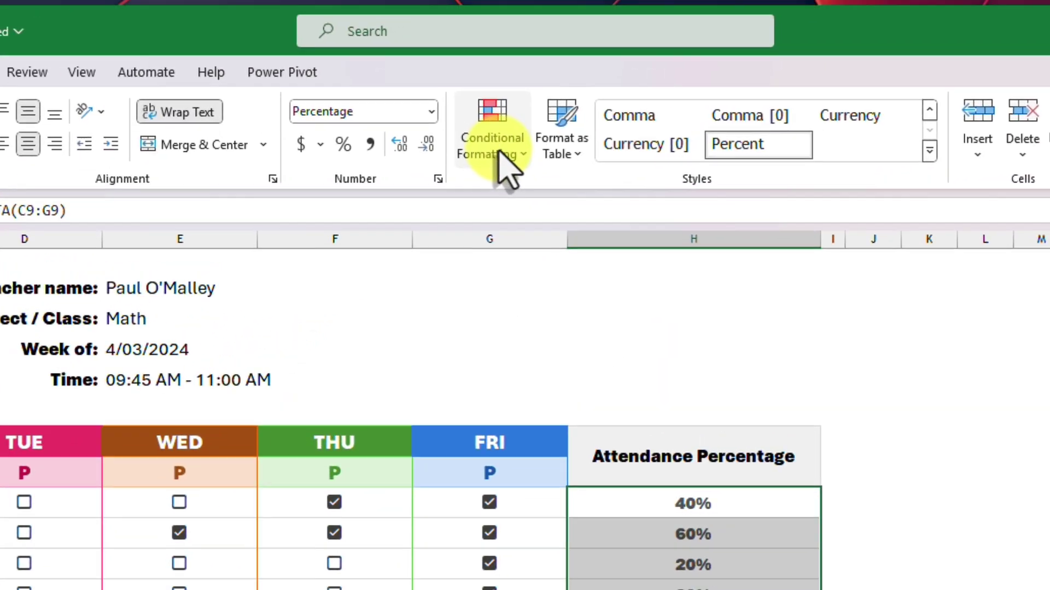
pyautogui.click(492, 149)
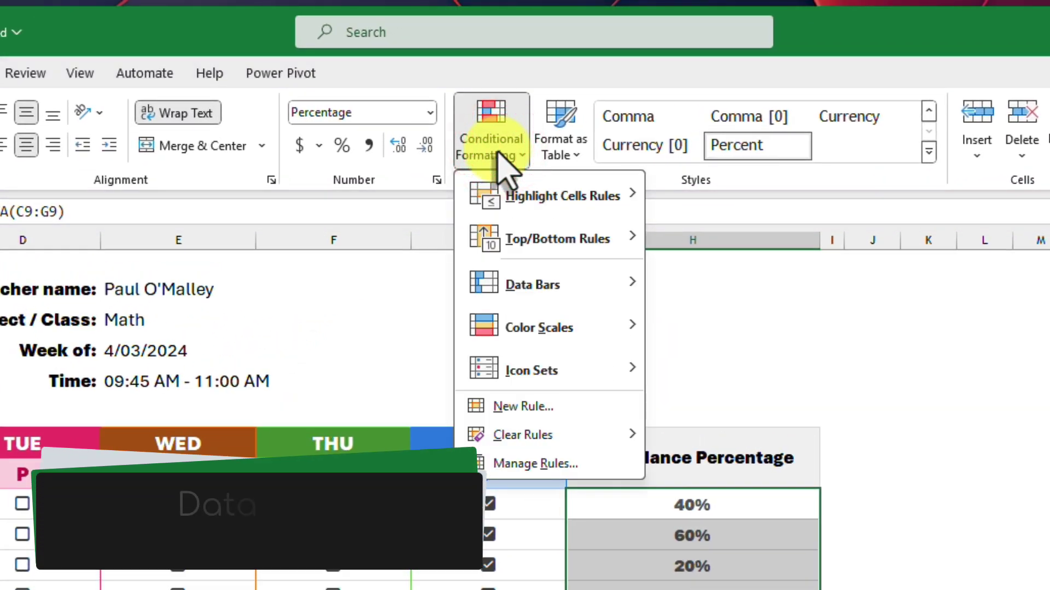
pyautogui.moveTo(570, 295)
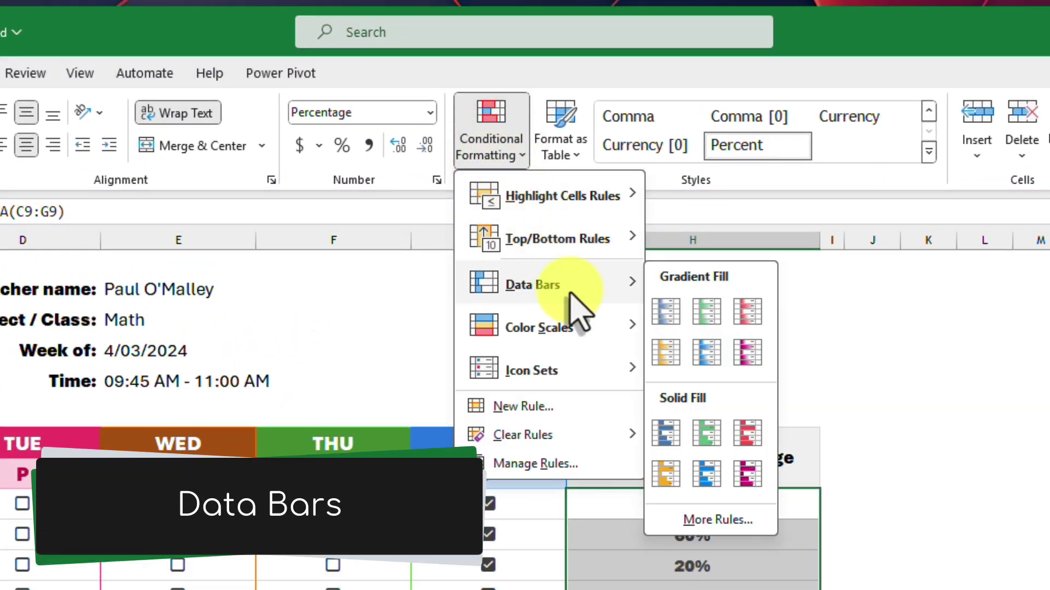
pyautogui.click(666, 474)
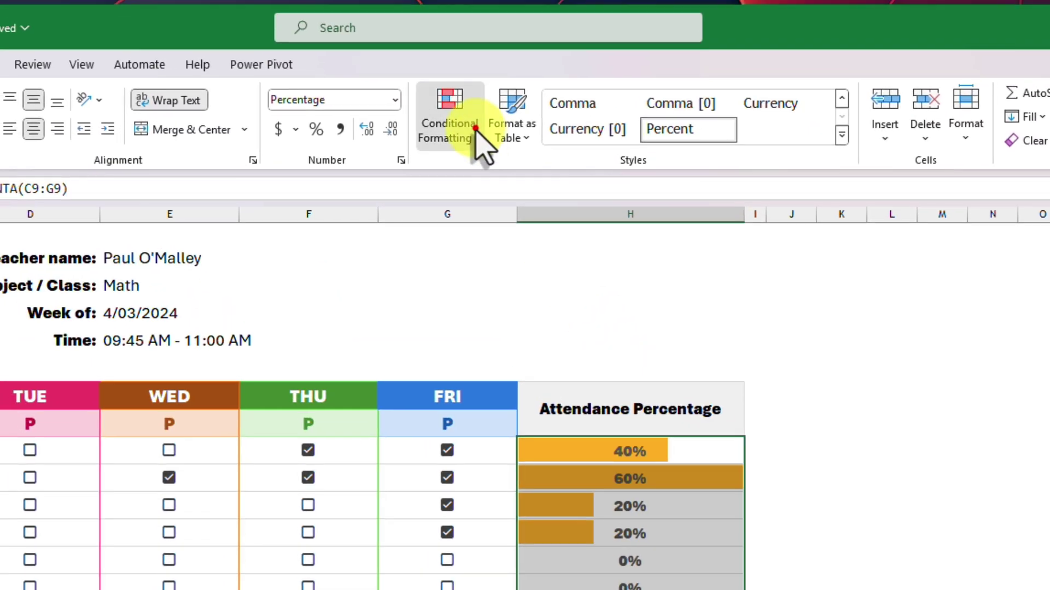
pyautogui.click(473, 128)
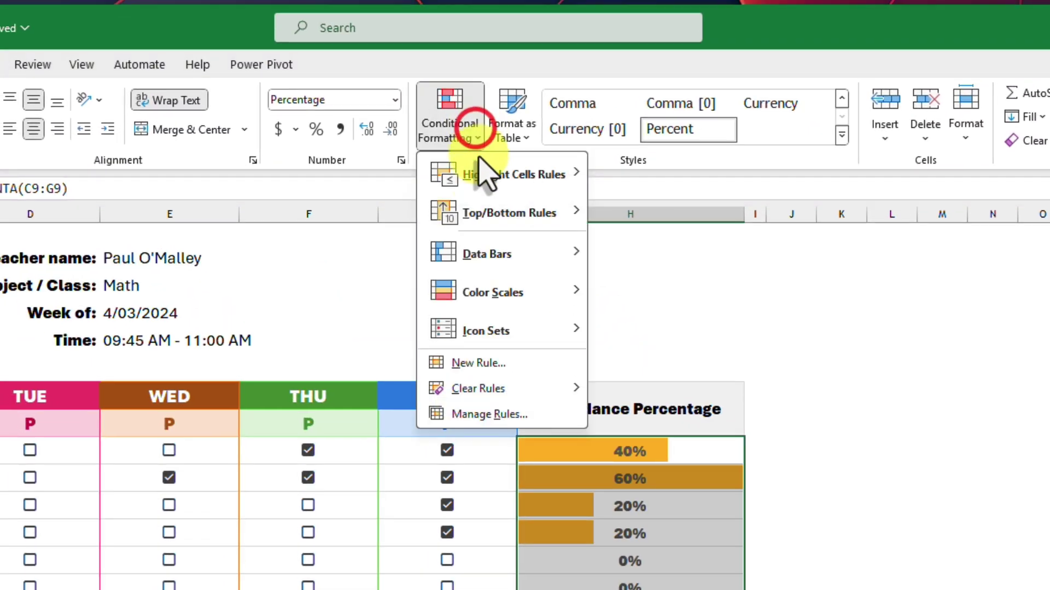
# Edit the data bar rule to use a fixed Number minimum of 0 and maximum of 100%
pyautogui.click(510, 415)
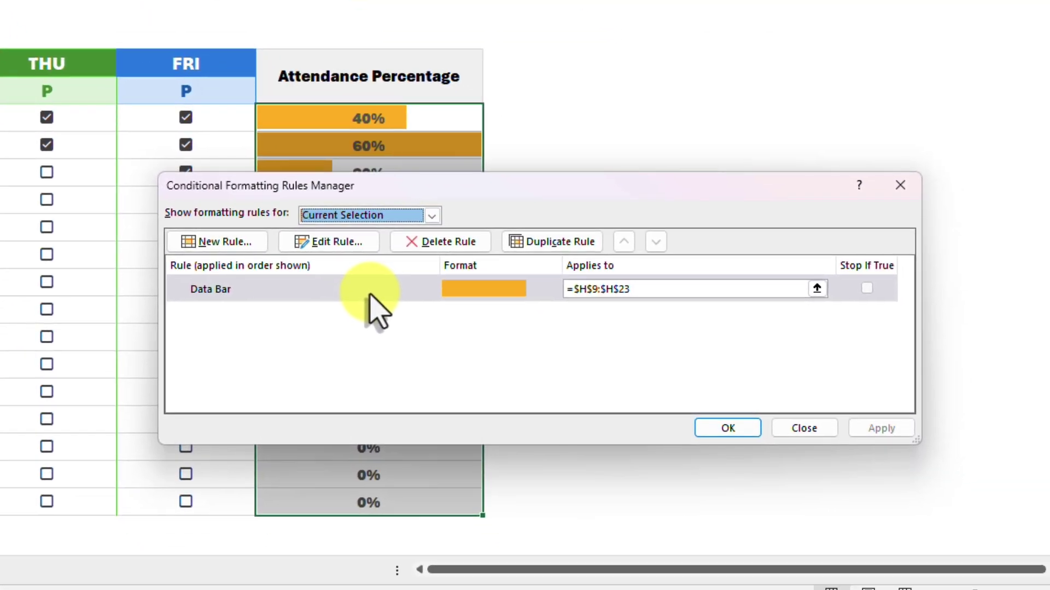
pyautogui.click(374, 301)
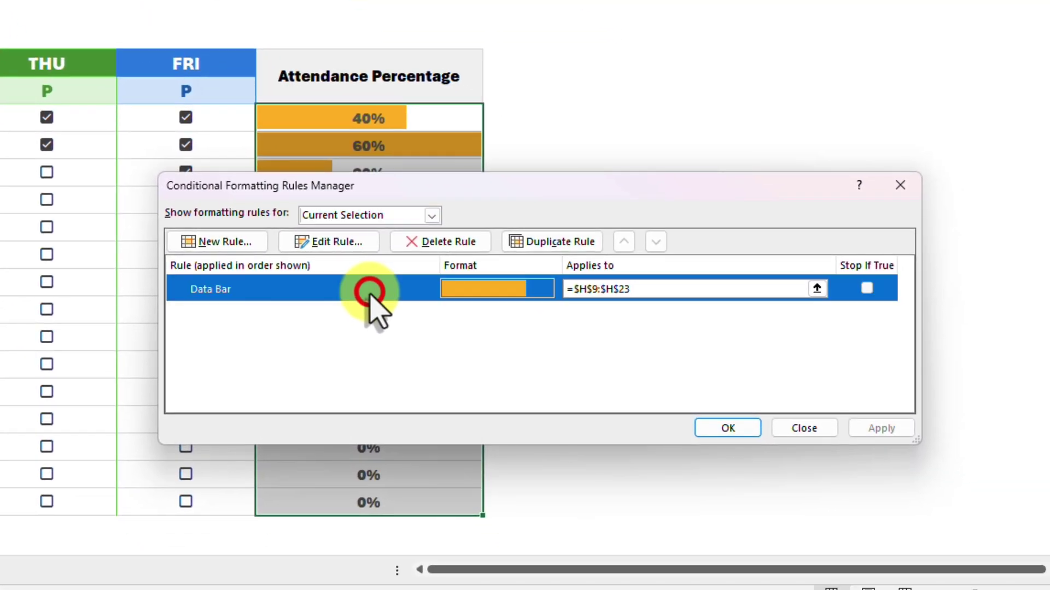
pyautogui.click(344, 244)
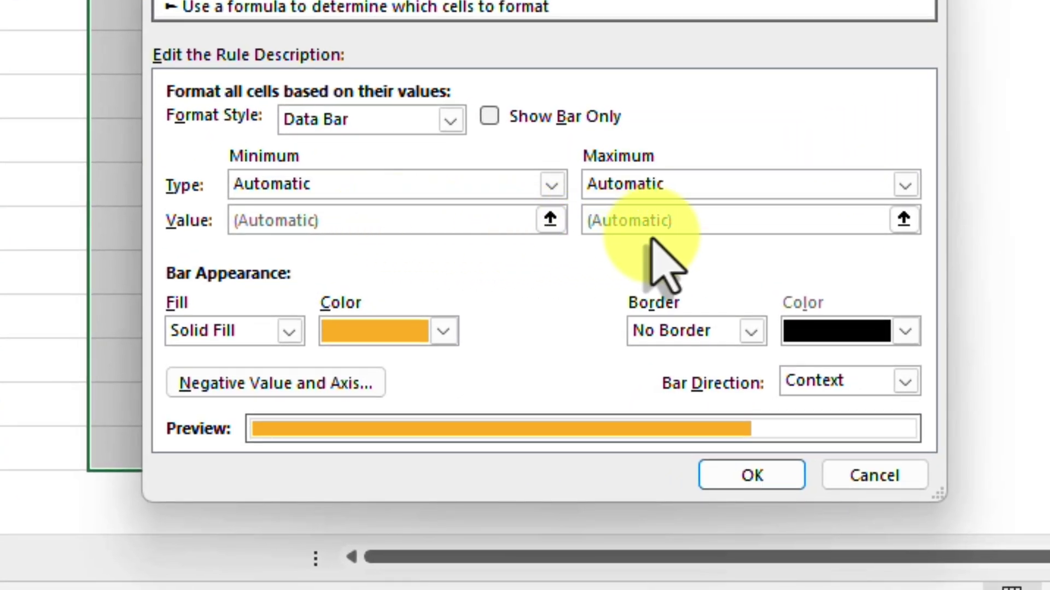
pyautogui.click(359, 183)
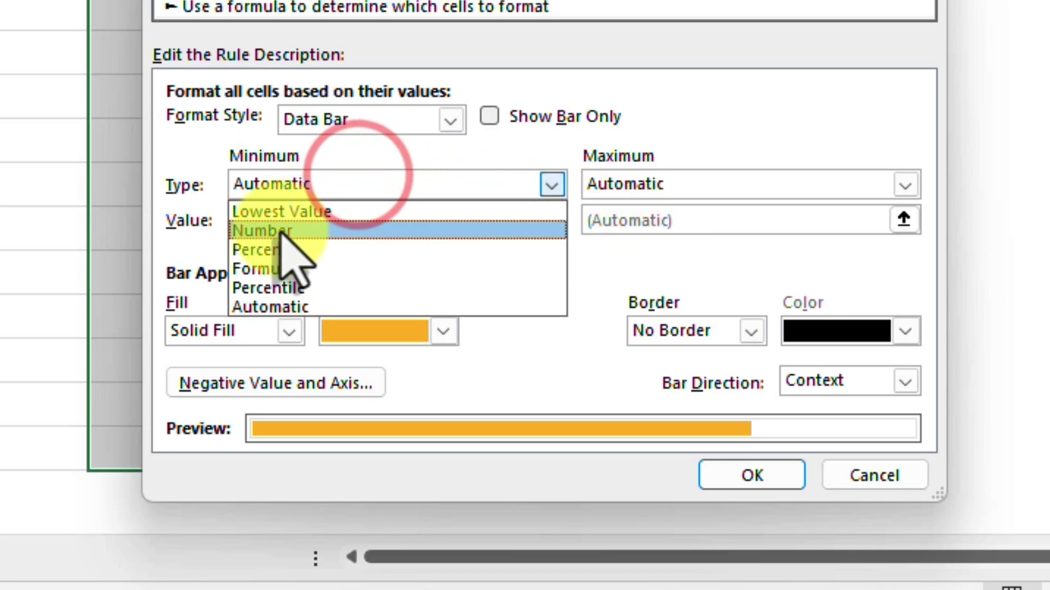
pyautogui.click(290, 229)
pyautogui.click(656, 184)
pyautogui.click(614, 231)
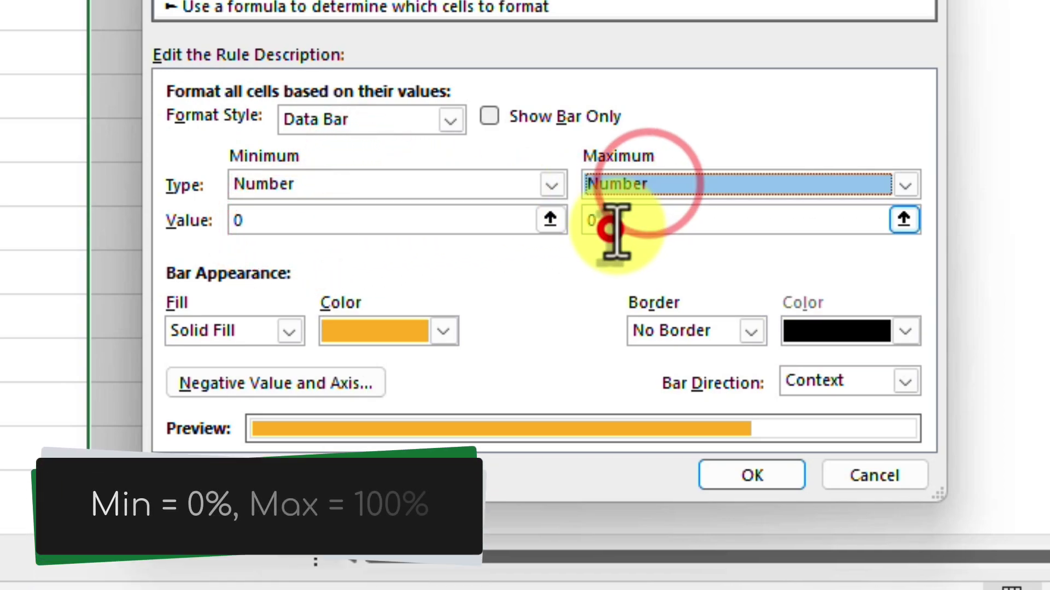
pyautogui.click(609, 224)
pyautogui.press('BackSpace')
pyautogui.write('100%')
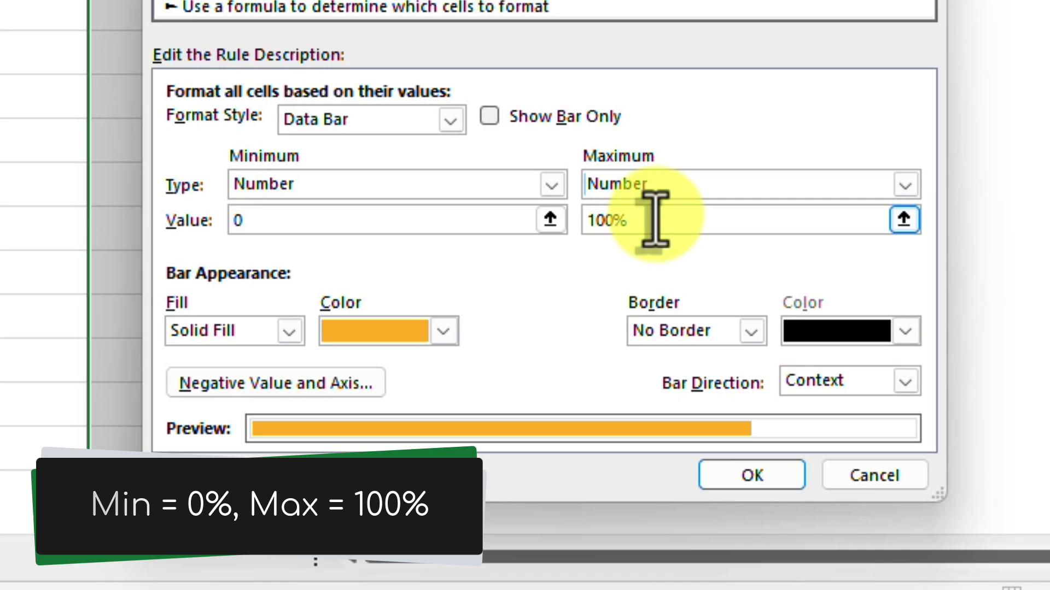
pyautogui.click(604, 252)
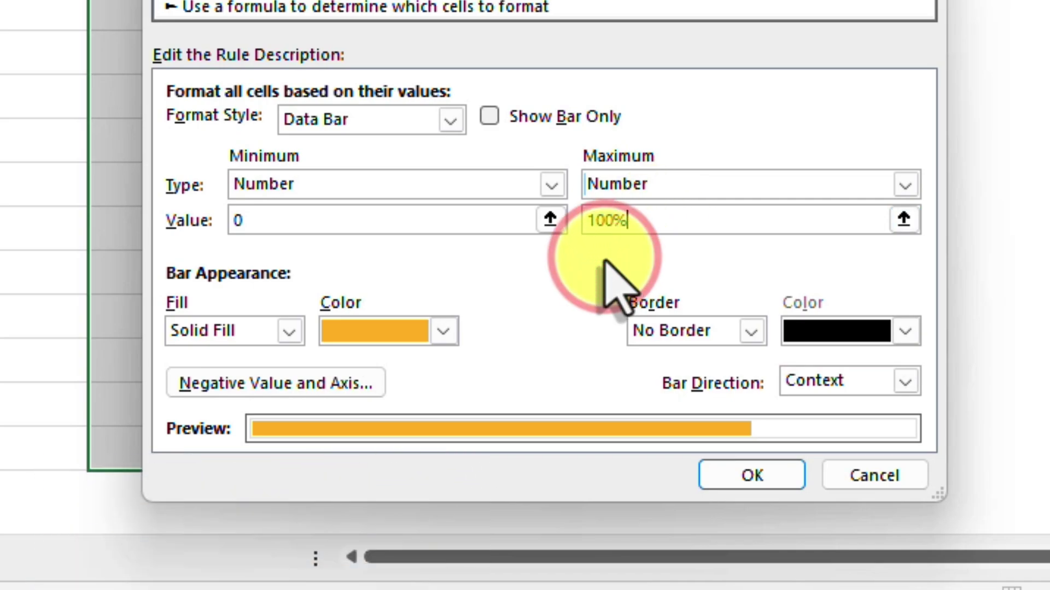
pyautogui.click(746, 475)
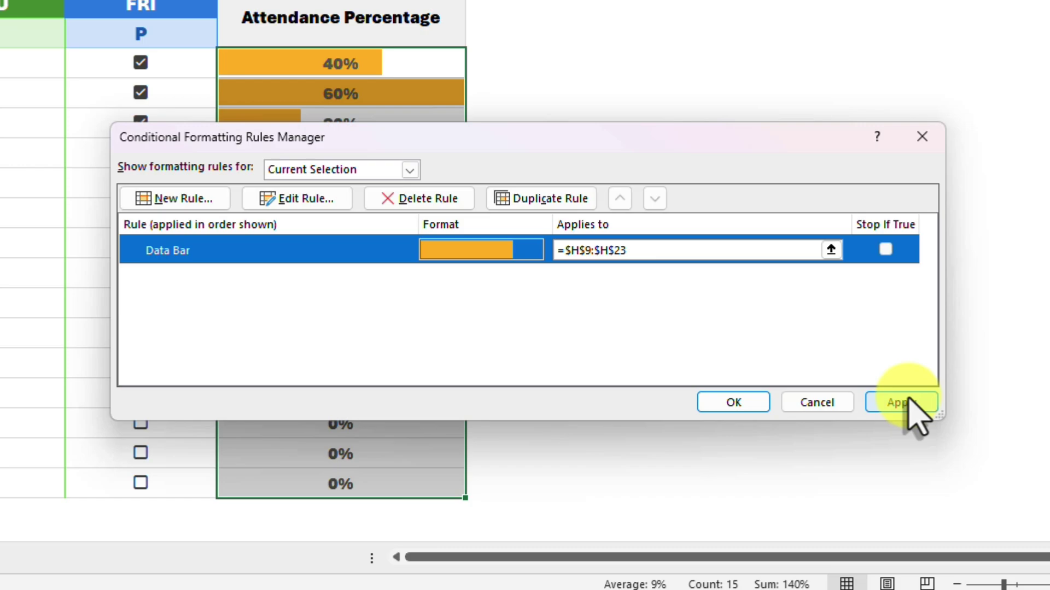
# Apply the rule change, then tick the fourth student's MON–THU boxes for 100% attendance
pyautogui.click(902, 402)
pyautogui.click(730, 402)
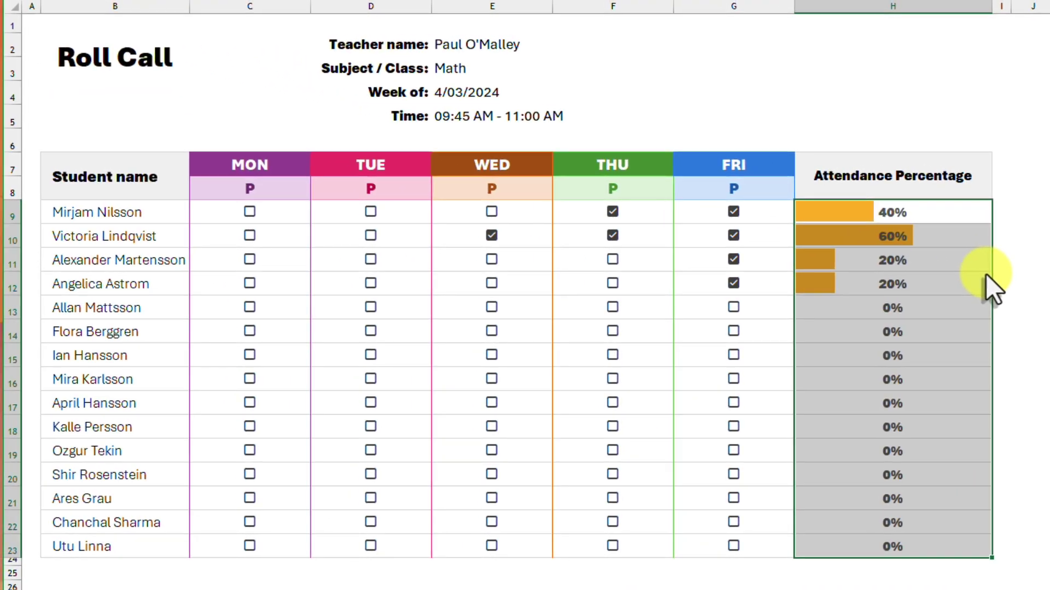
pyautogui.click(613, 283)
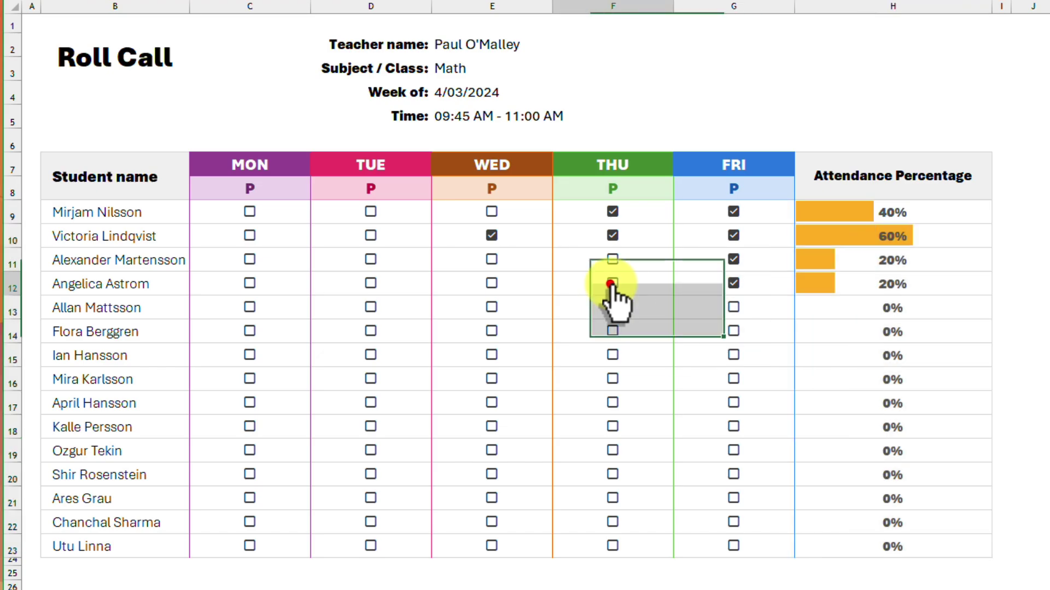
pyautogui.click(490, 284)
pyautogui.click(371, 283)
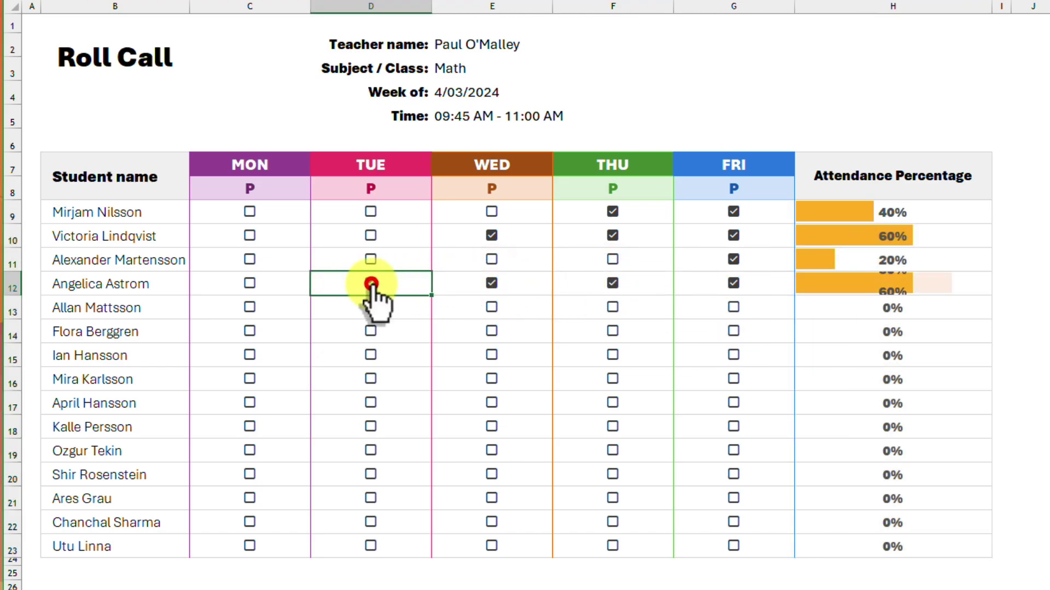
pyautogui.click(249, 284)
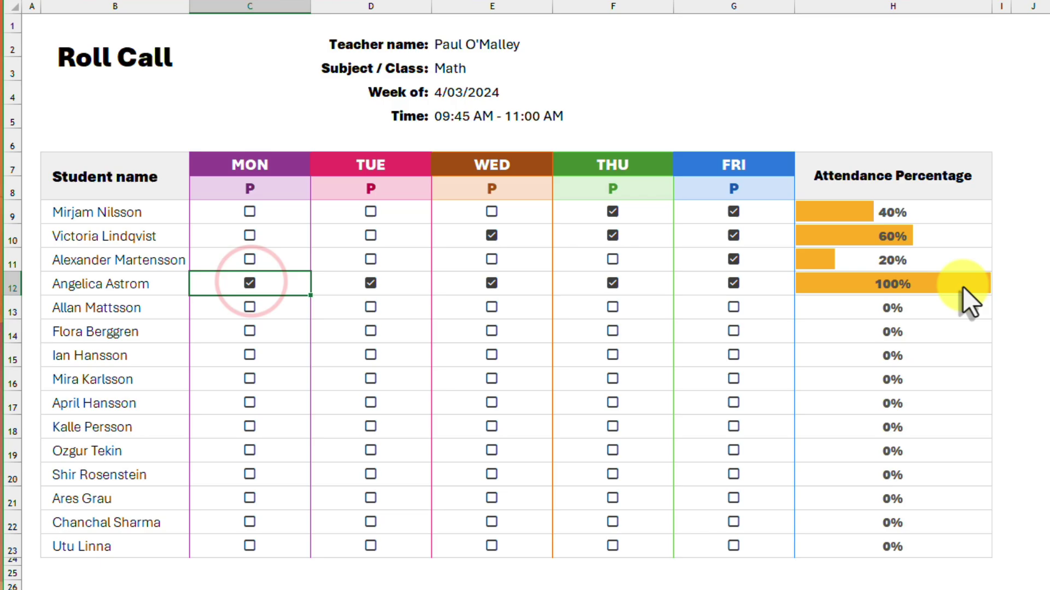
pyautogui.moveTo(275, 211); pyautogui.dragTo(752, 557)
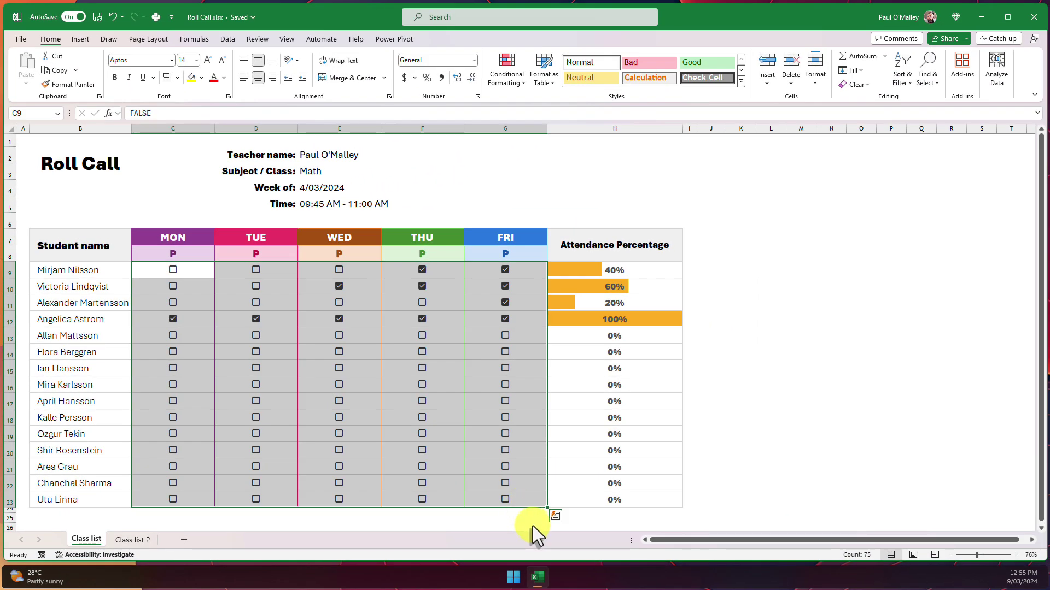
# Switch to the Class list 2 sheet and select its empty C9:G23 attendance grid
pyautogui.click(532, 526)
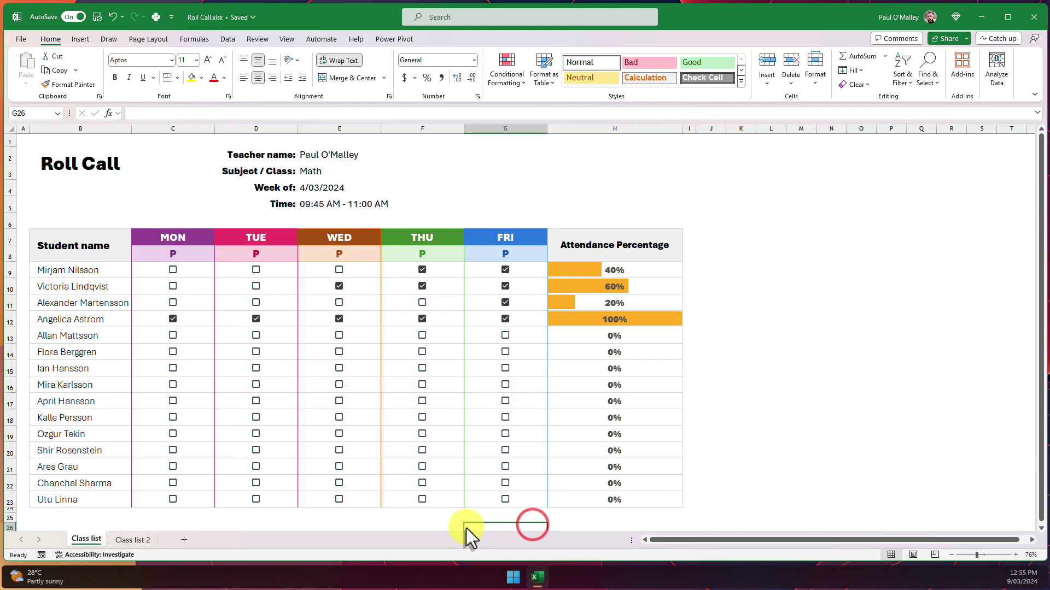
pyautogui.click(130, 540)
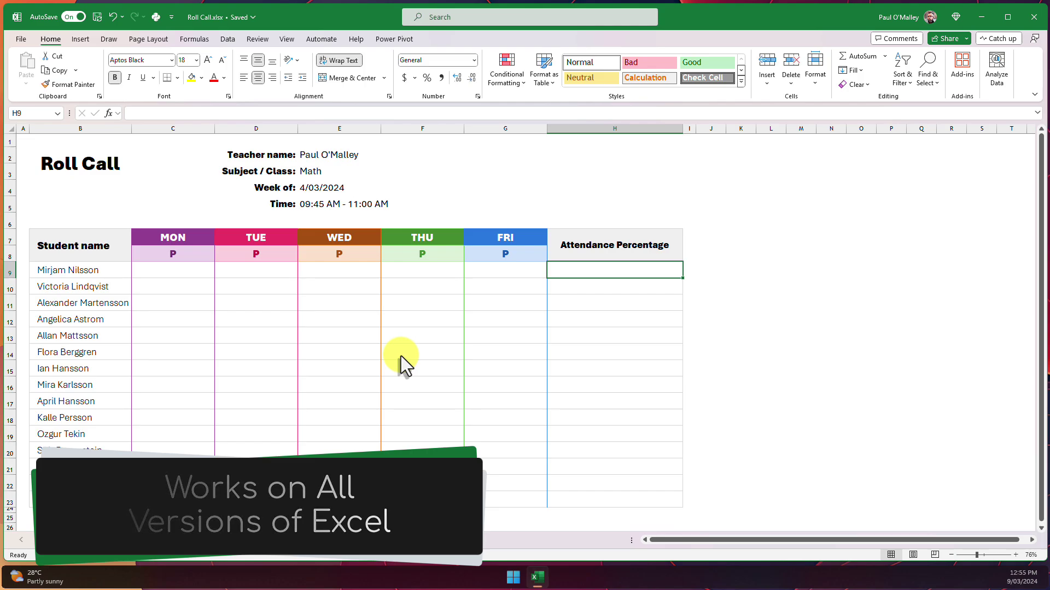
pyautogui.moveTo(176, 270); pyautogui.dragTo(507, 498)
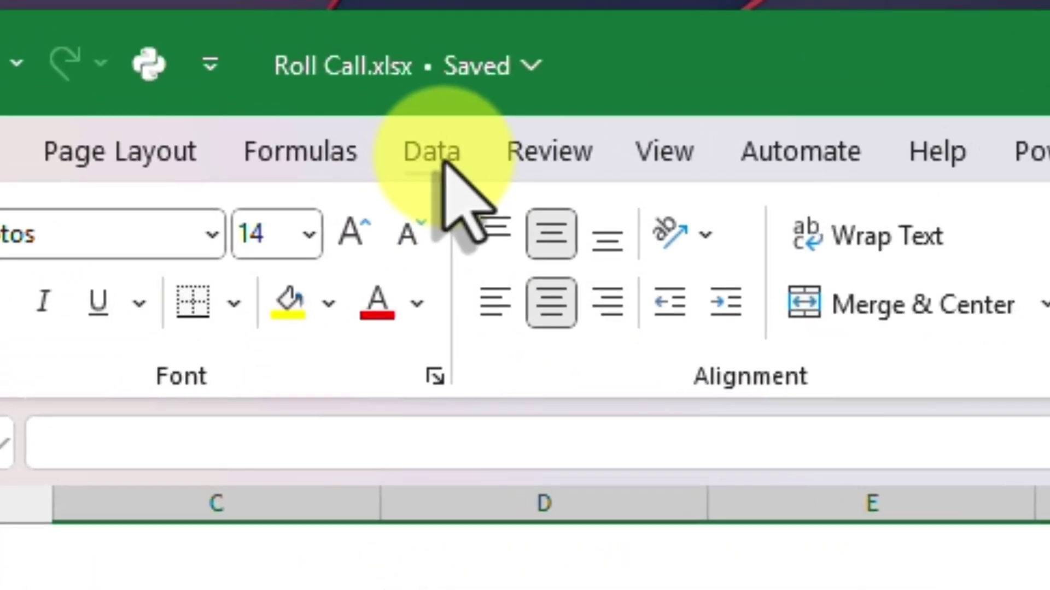
pyautogui.click(442, 159)
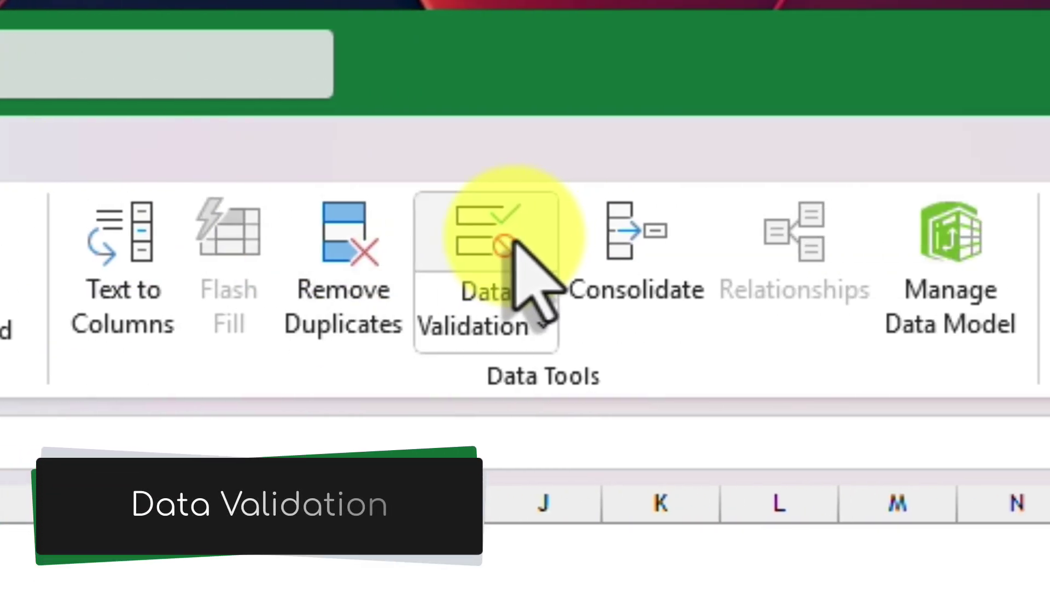
# Restrict the attendance cells' validation to whole numbers between minimum 0 and maximum 1
pyautogui.click(509, 237)
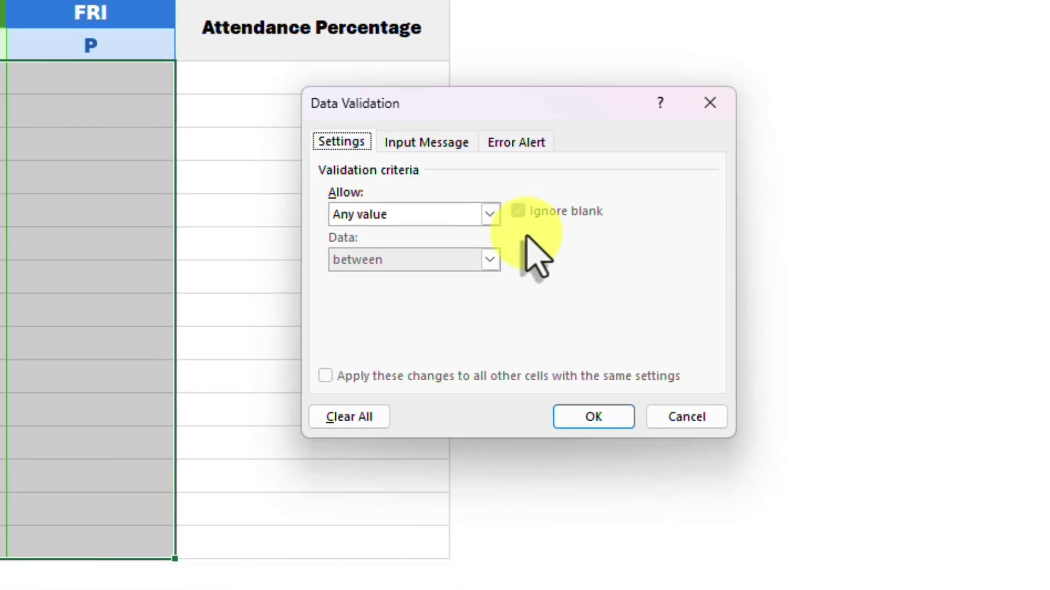
pyautogui.click(490, 214)
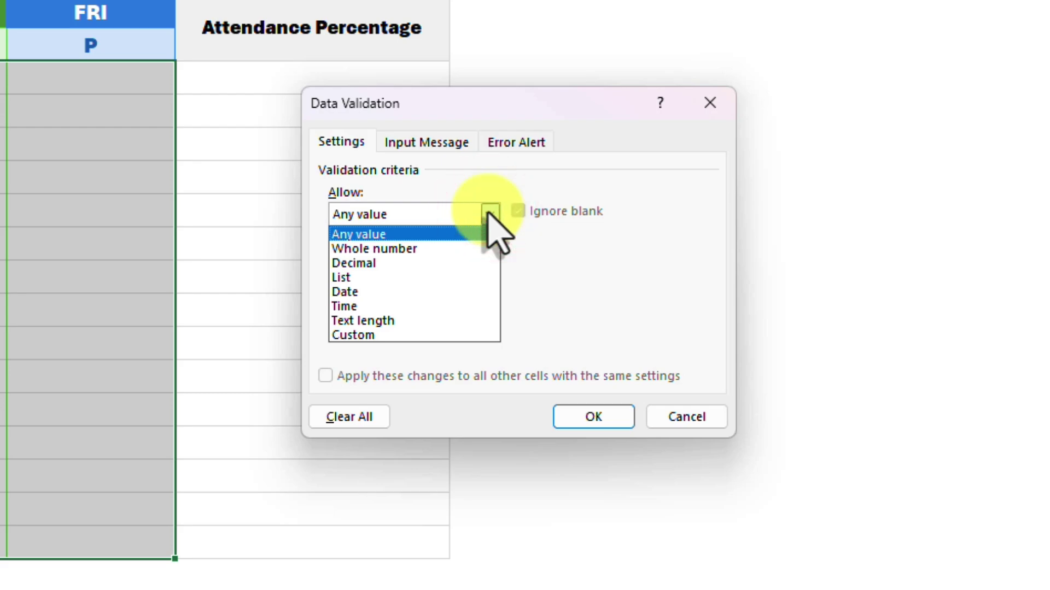
pyautogui.click(410, 249)
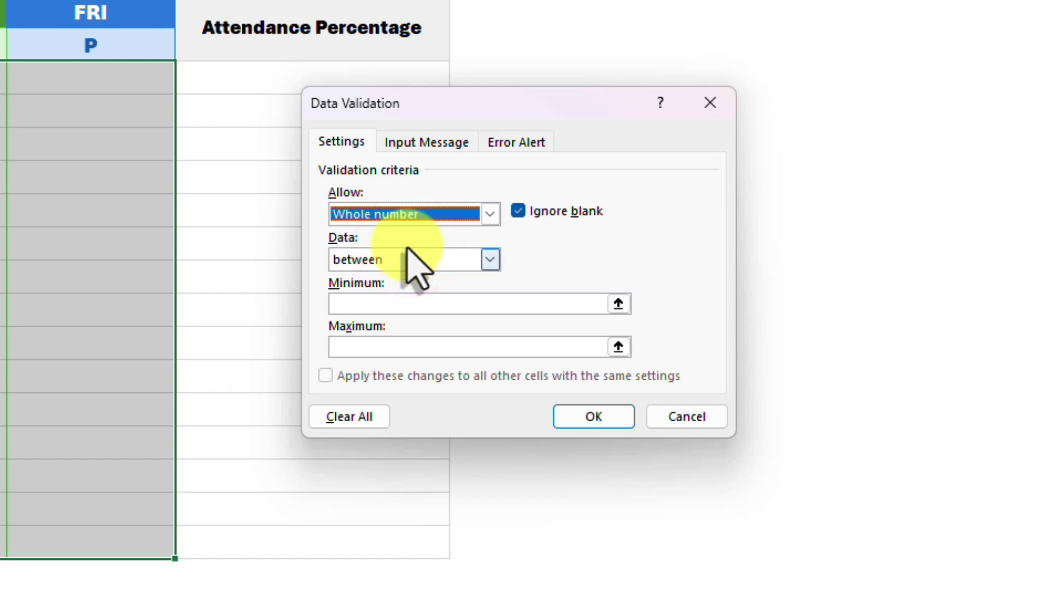
pyautogui.click(421, 308)
pyautogui.write('0')
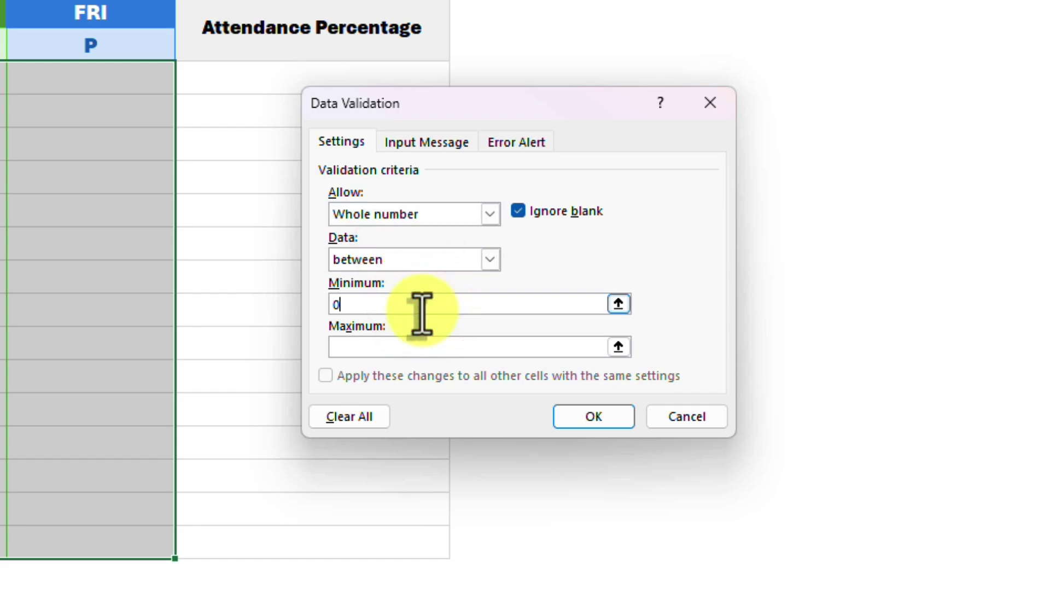
pyautogui.click(374, 349)
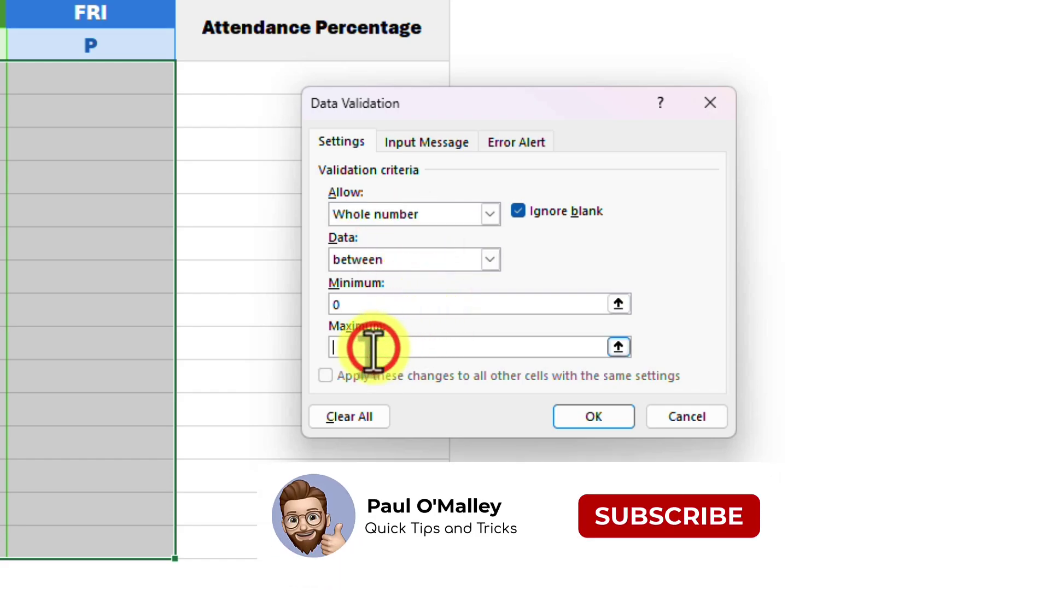
pyautogui.write('1')
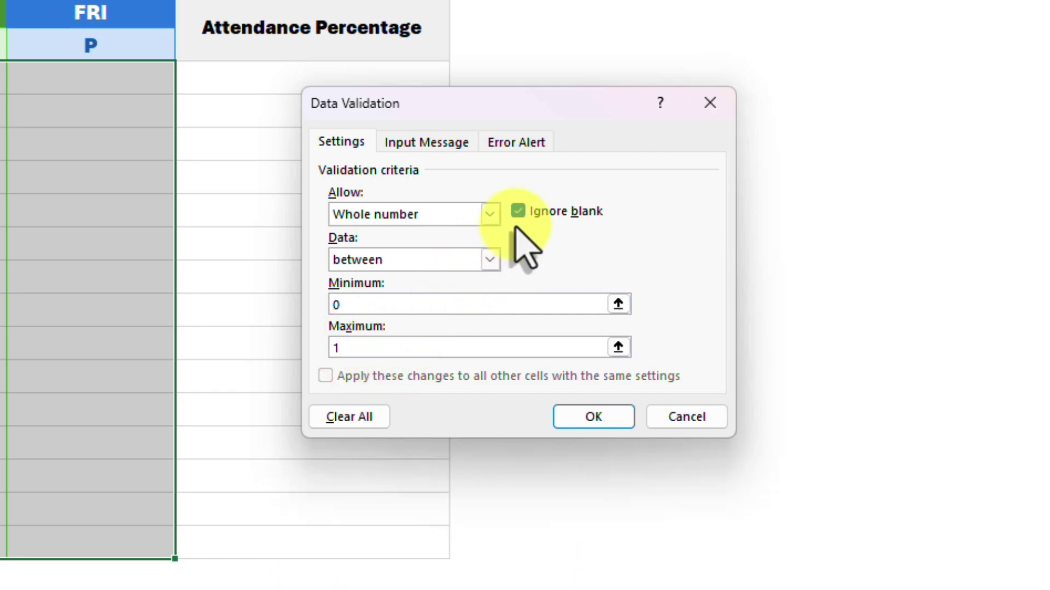
# Add the input prompt titled 'Present' reading '1 for Present / 0 for Absent', then check it on C9
pyautogui.click(445, 137)
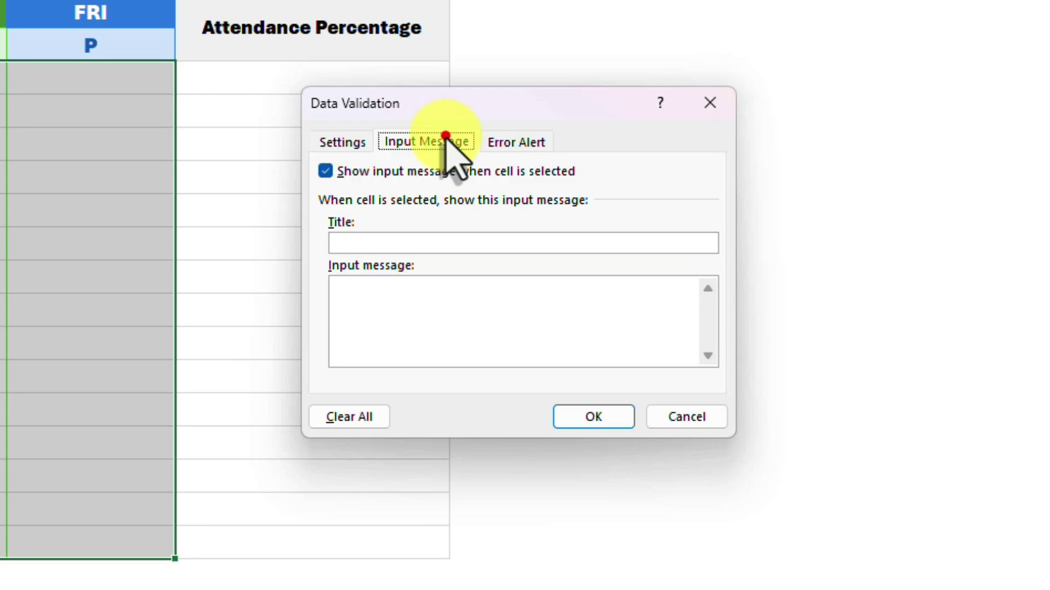
pyautogui.click(393, 241)
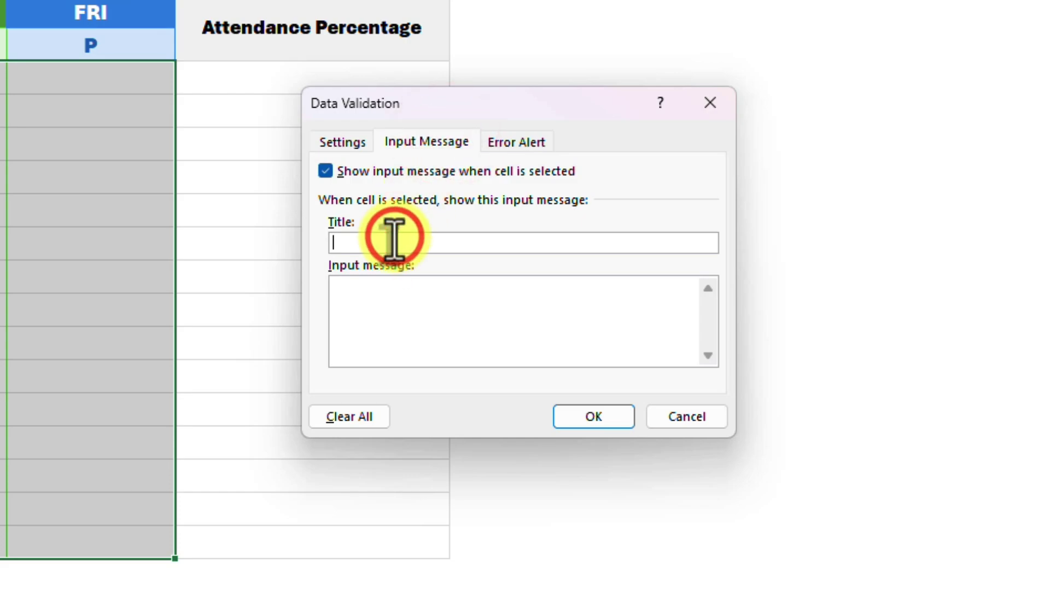
pyautogui.write('Present')
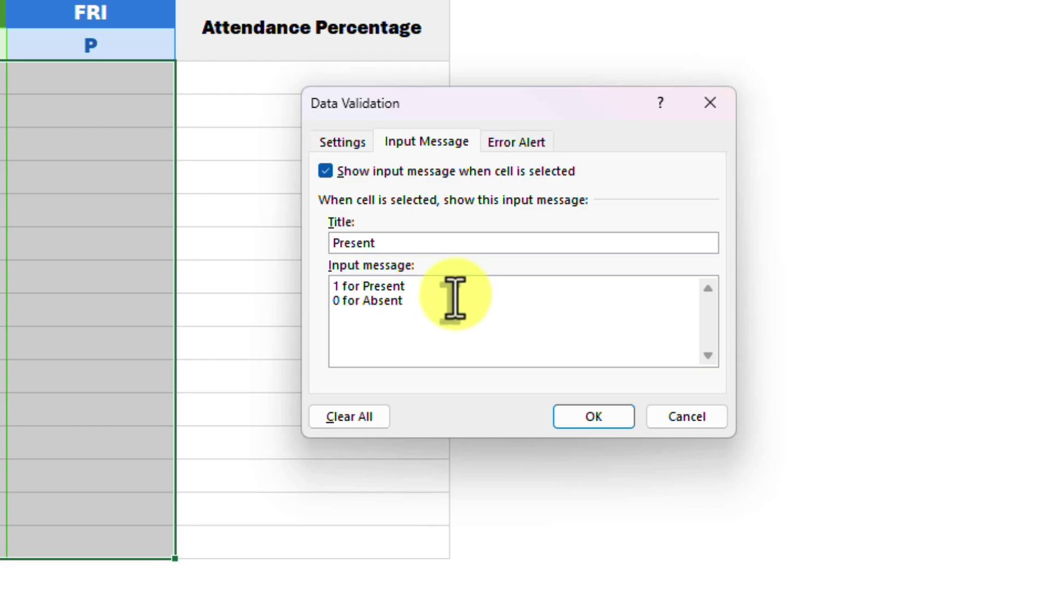
pyautogui.click(612, 418)
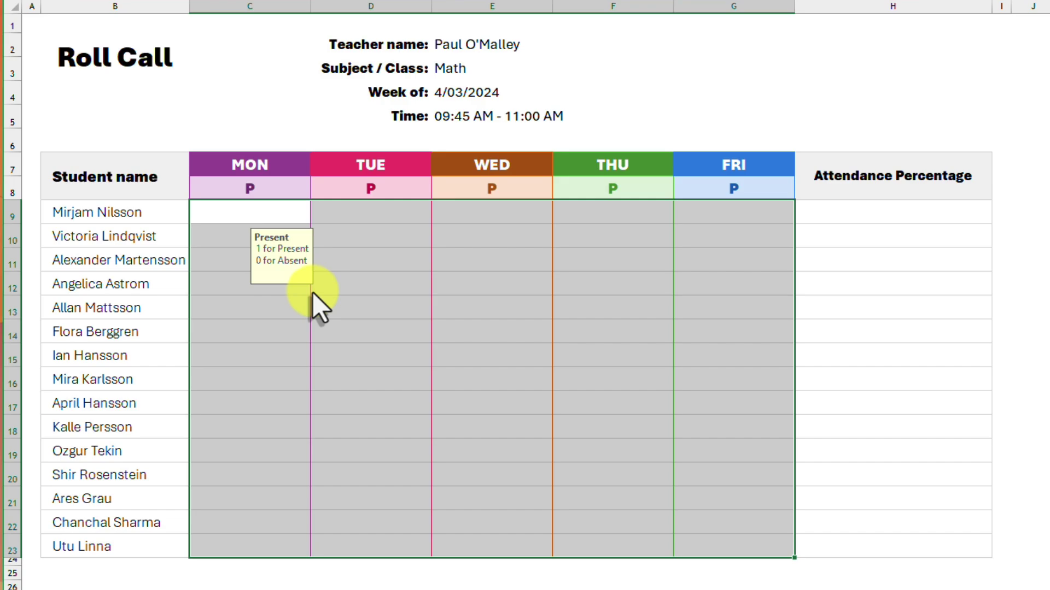
pyautogui.click(359, 213)
pyautogui.click(218, 220)
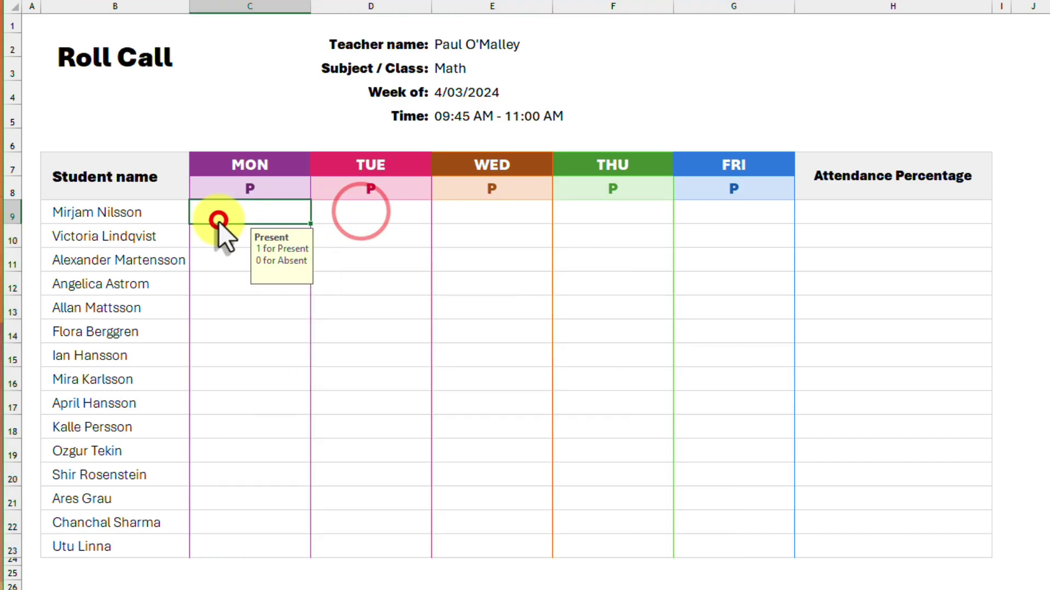
# Apply the tick, exclamation and cross icon-set conditional format to C9:G23
pyautogui.moveTo(228, 214); pyautogui.dragTo(718, 528)
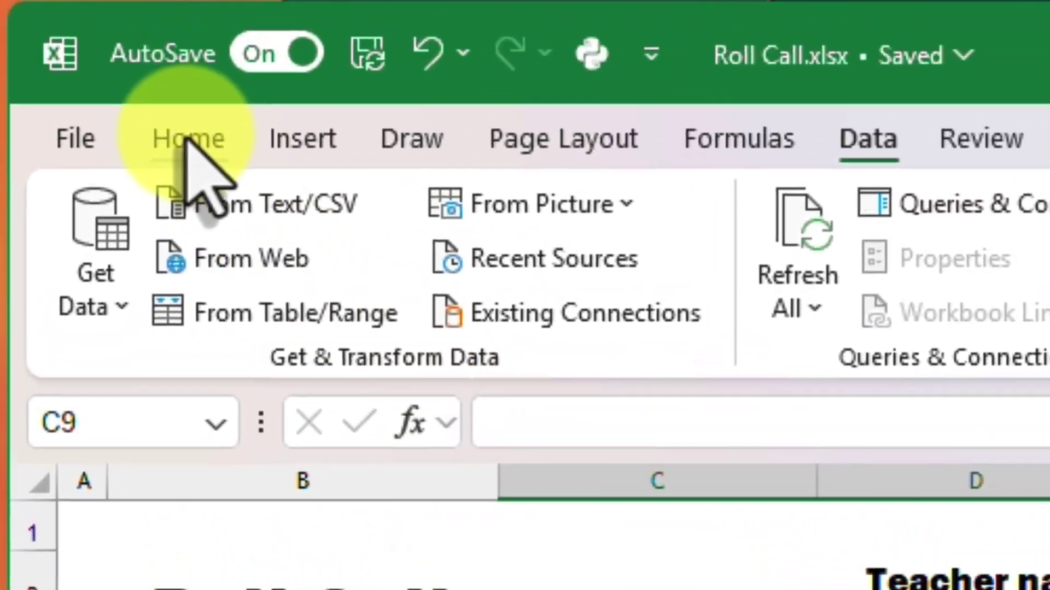
pyautogui.click(188, 140)
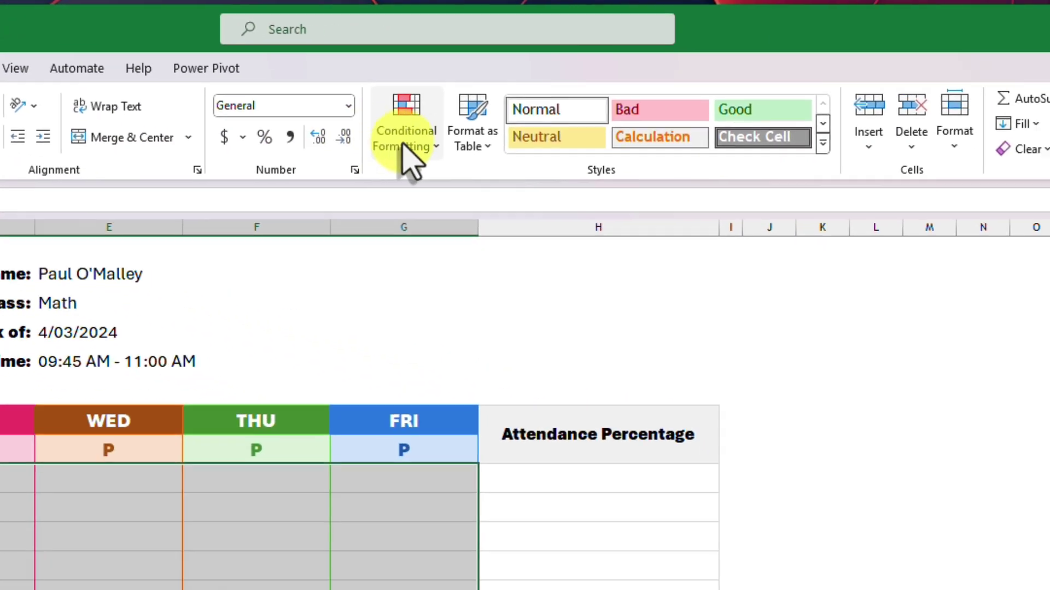
pyautogui.click(373, 131)
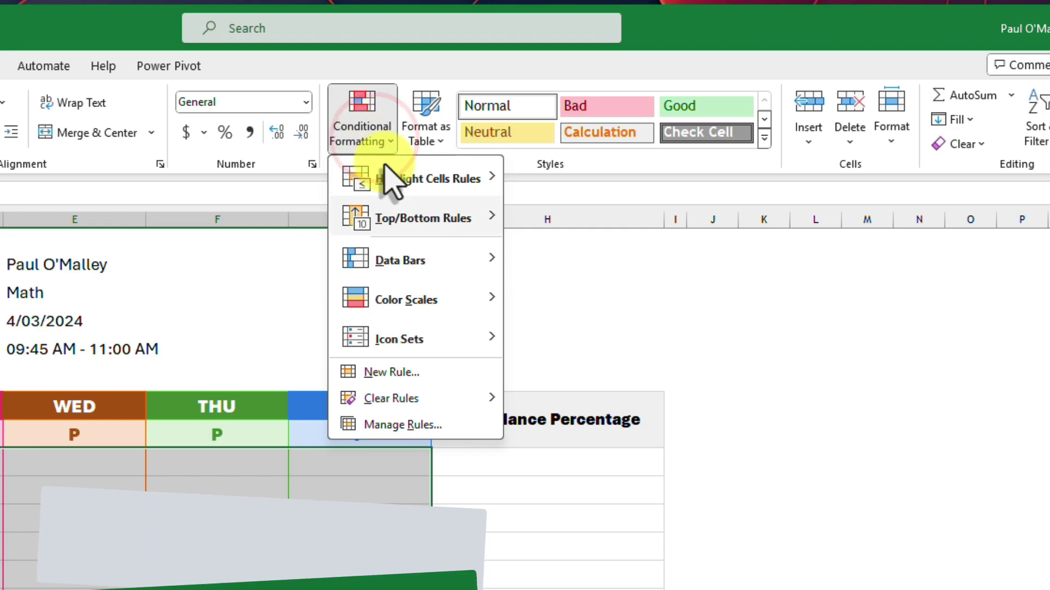
pyautogui.moveTo(452, 335)
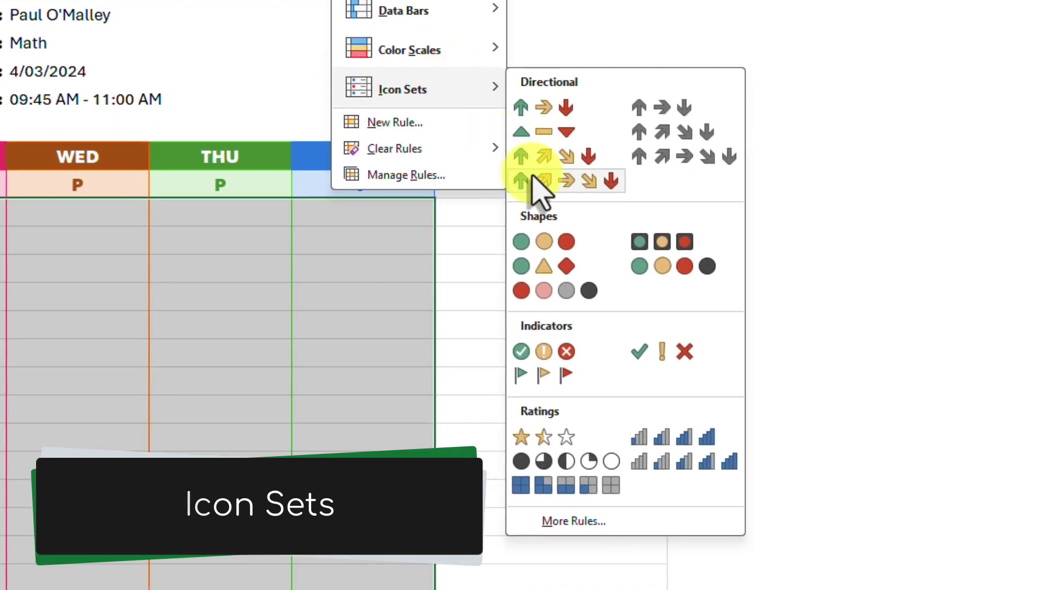
pyautogui.click(674, 351)
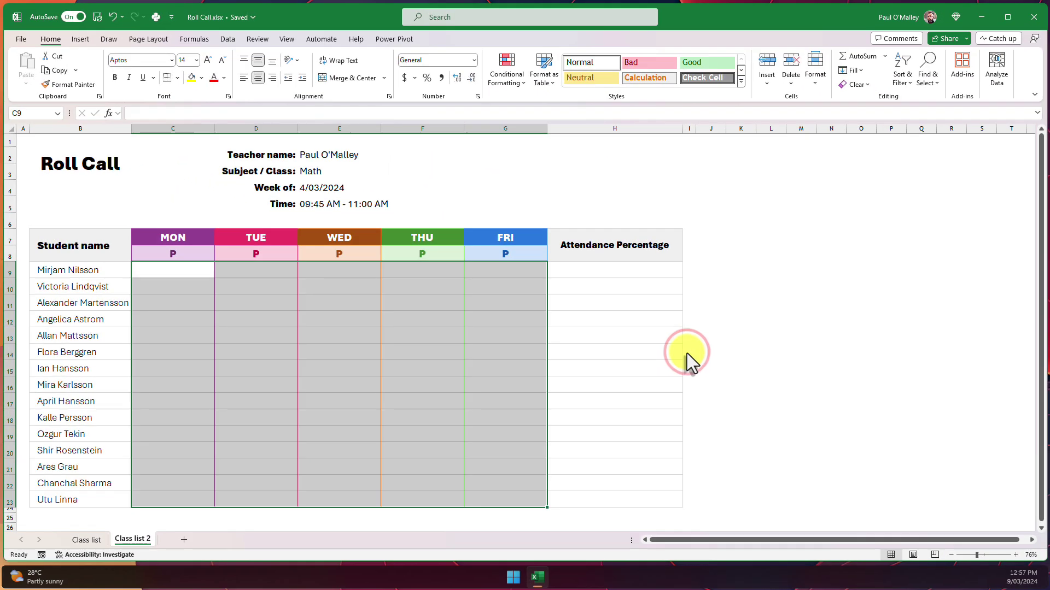
# Edit the C9:G23 Icon Set rule in Manage Rules to tick Show Icon Only
pyautogui.click(517, 82)
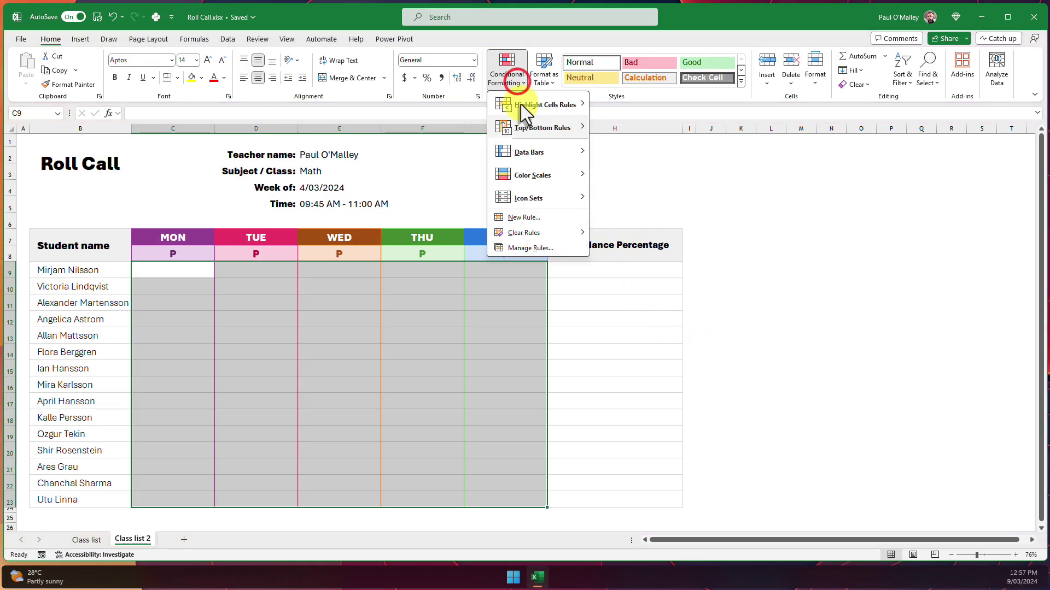
pyautogui.click(544, 247)
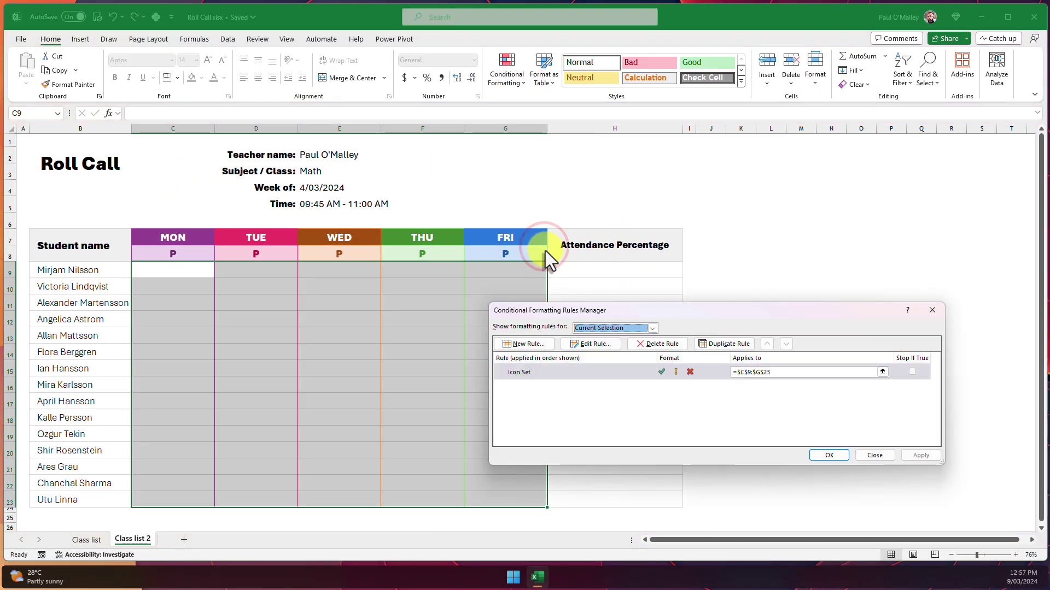
pyautogui.click(592, 372)
pyautogui.click(571, 344)
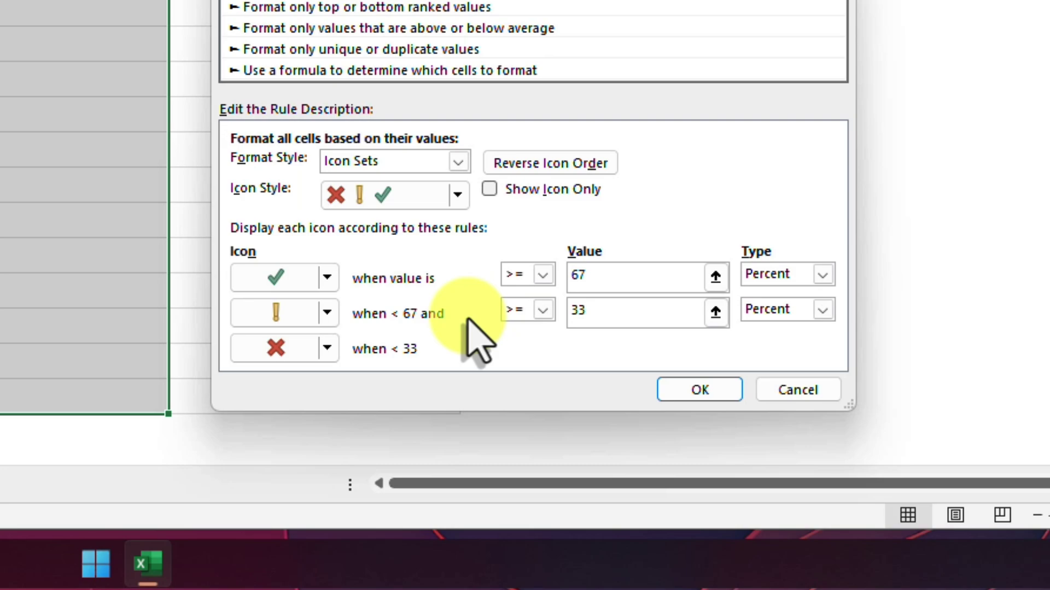
pyautogui.click(489, 191)
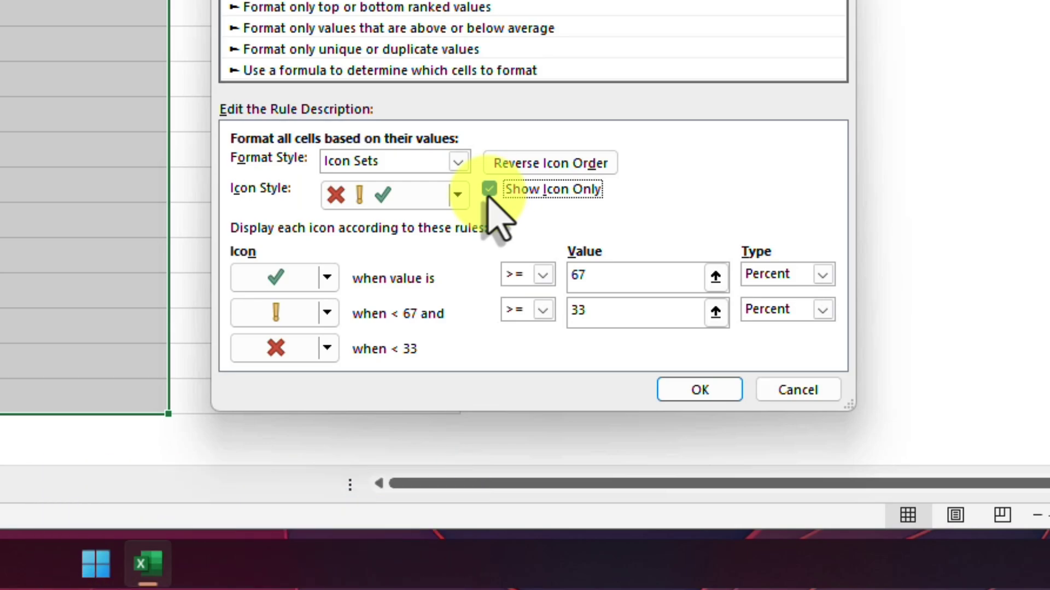
pyautogui.click(697, 389)
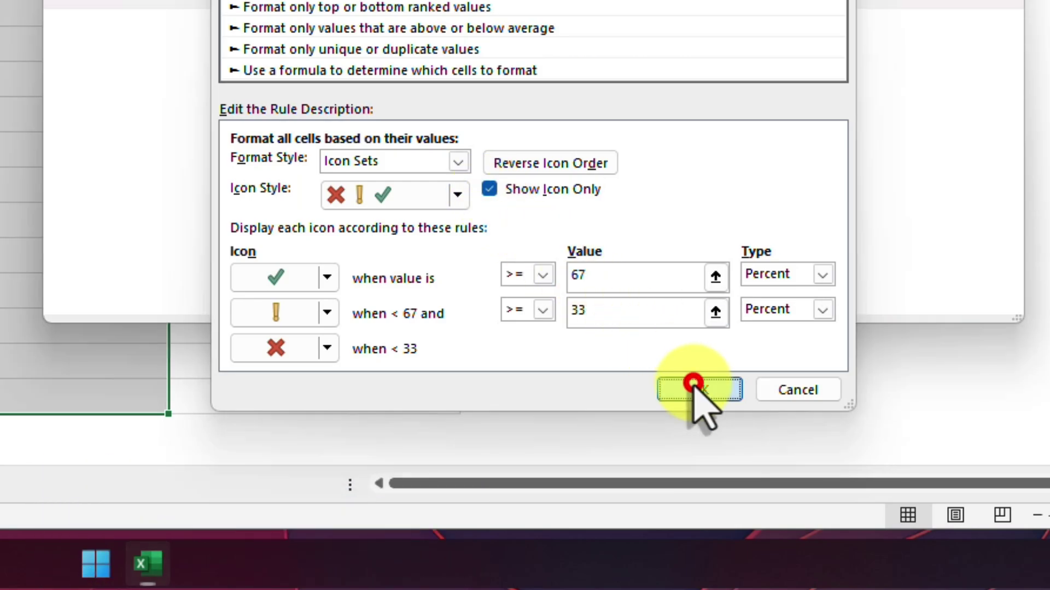
# Apply the icon-only rule change, then enter 1 in C9 and 0 in C10
pyautogui.click(967, 302)
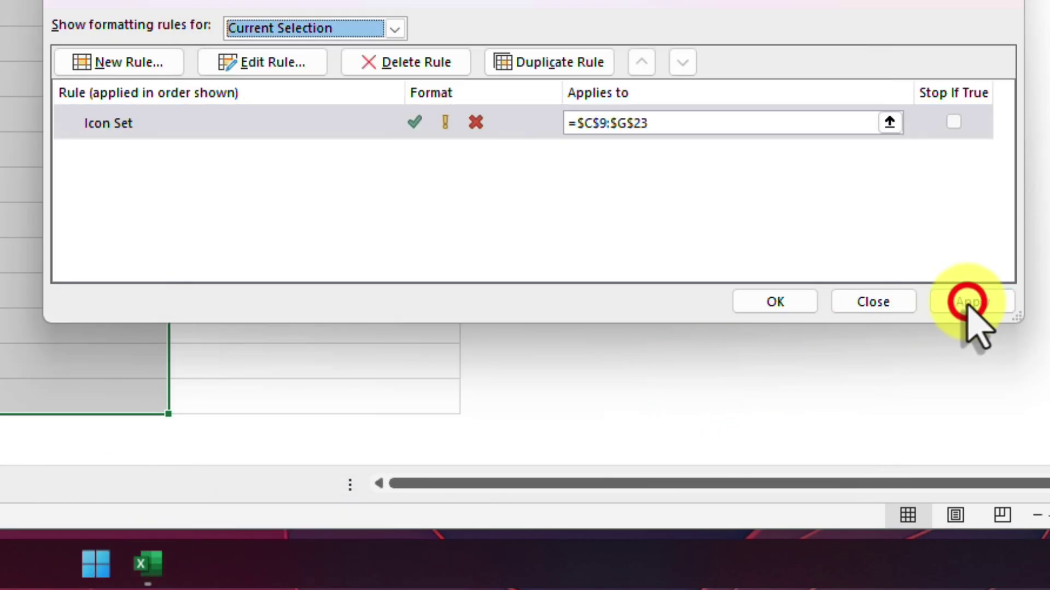
pyautogui.click(775, 302)
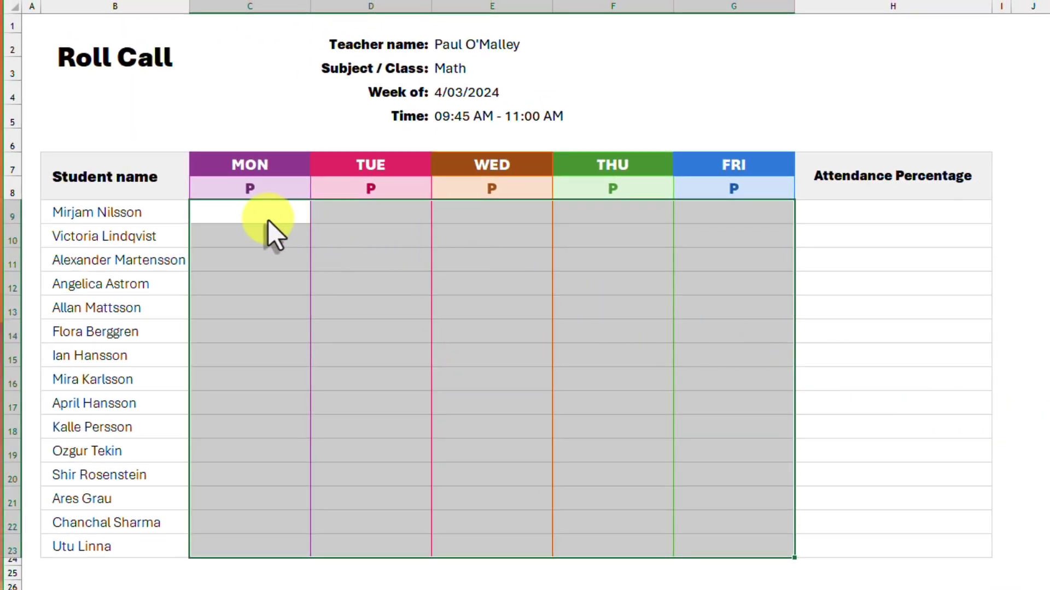
pyautogui.click(268, 220)
pyautogui.write('1')
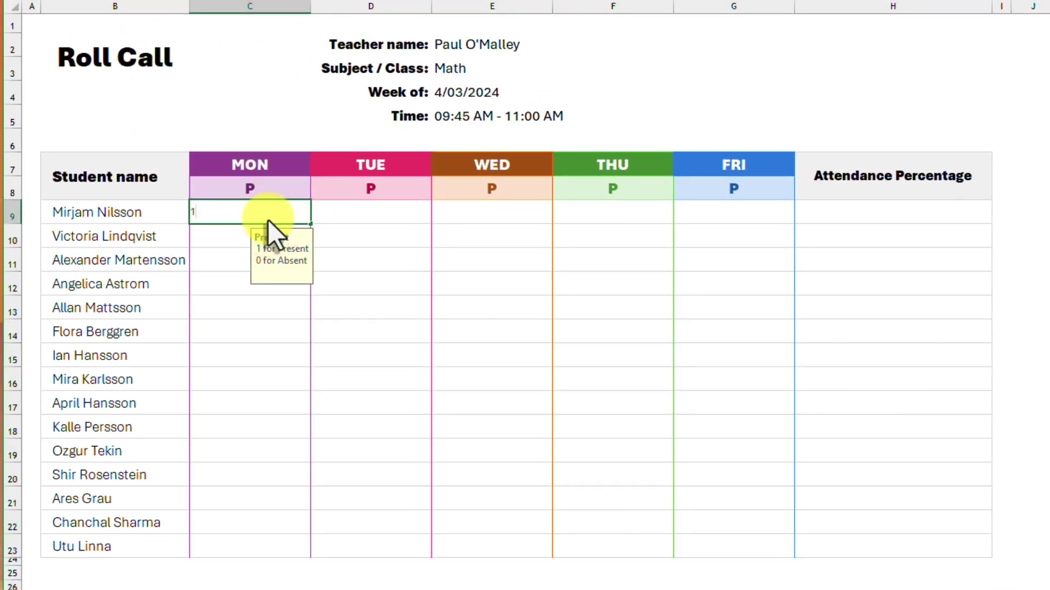
pyautogui.press('Return')
pyautogui.write('0')
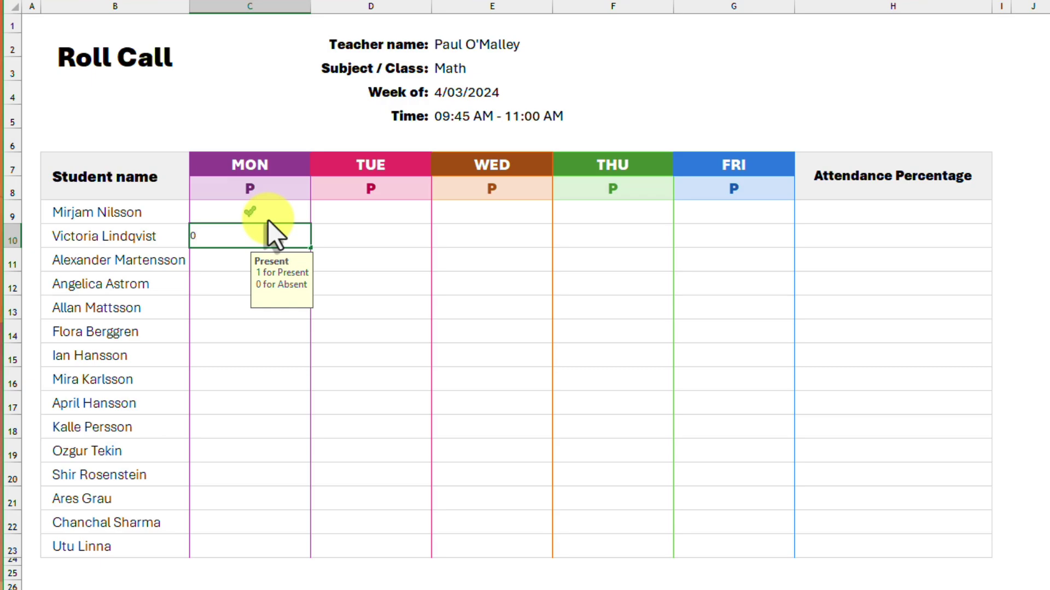
pyautogui.press('Return')
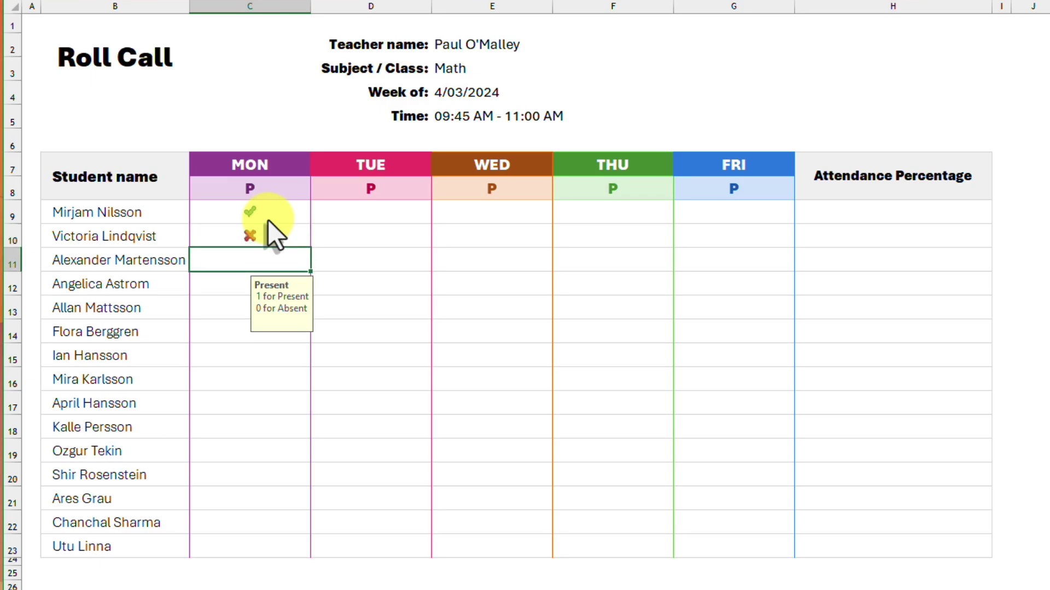
# Fill the rest of row 9: 1 for Tuesday and Wednesday, 0 for Thursday, 1 for Friday
pyautogui.click(376, 211)
pyautogui.write('1')
pyautogui.click(495, 214)
pyautogui.write('1')
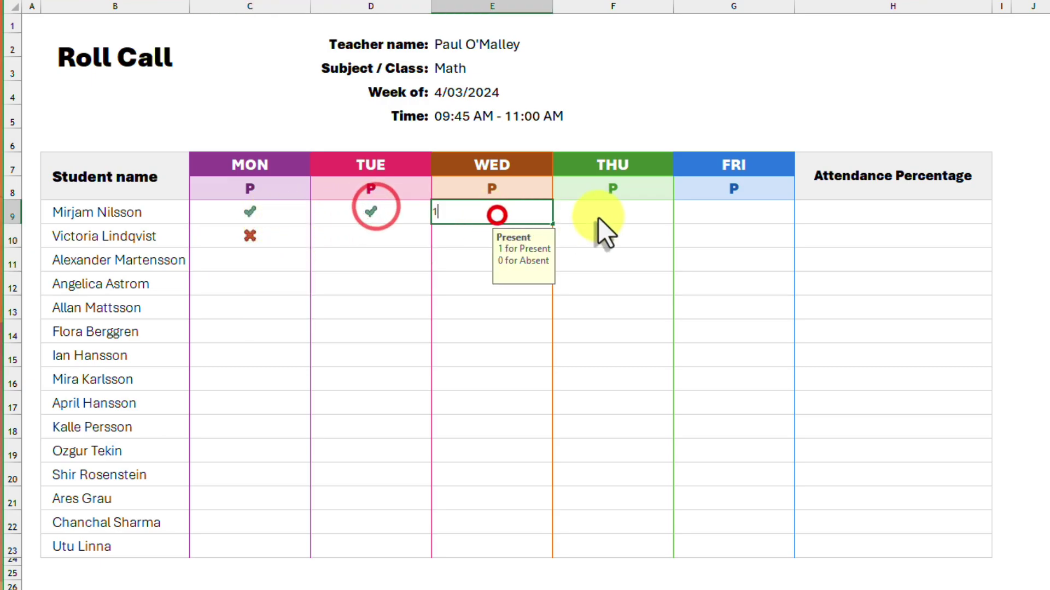
pyautogui.click(598, 218)
pyautogui.write('0')
pyautogui.click(697, 215)
pyautogui.write('1')
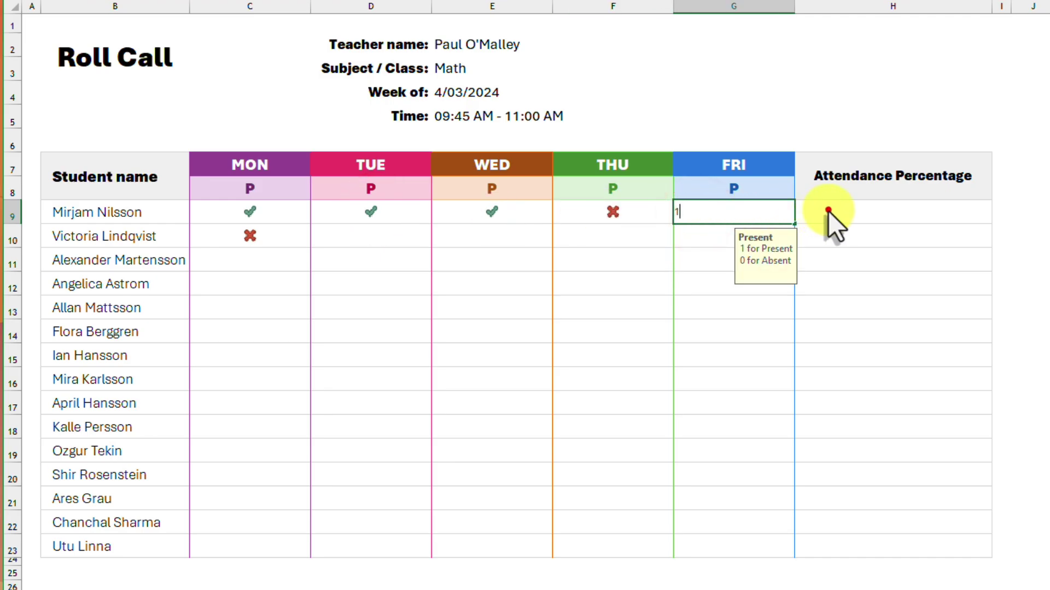
# Insert =COUNTIF(C9:G9,1) into H9 through Insert Function, showing 4
pyautogui.click(827, 211)
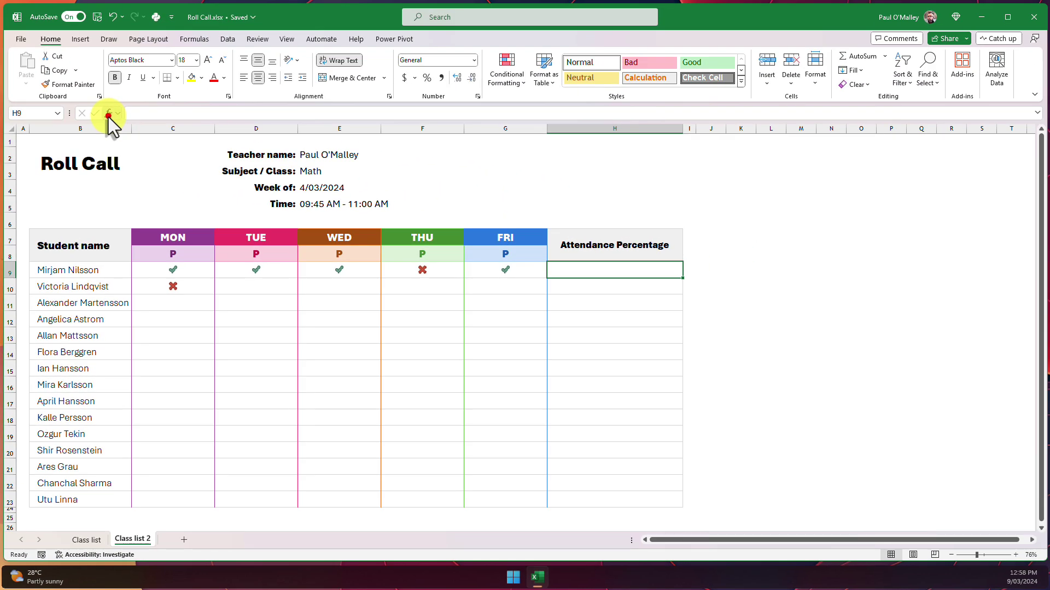
pyautogui.click(108, 115)
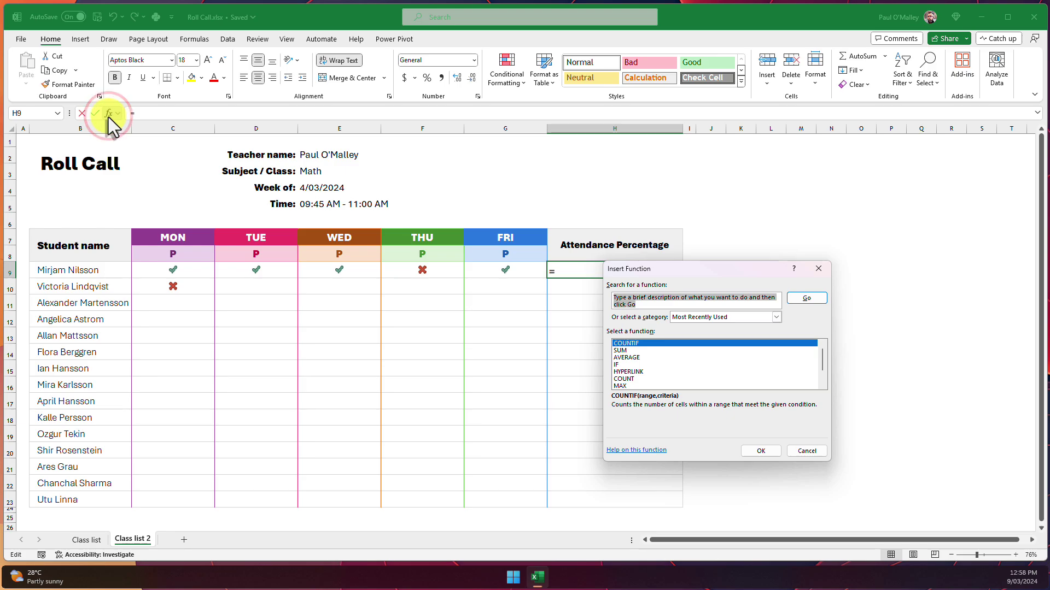
pyautogui.click(656, 342)
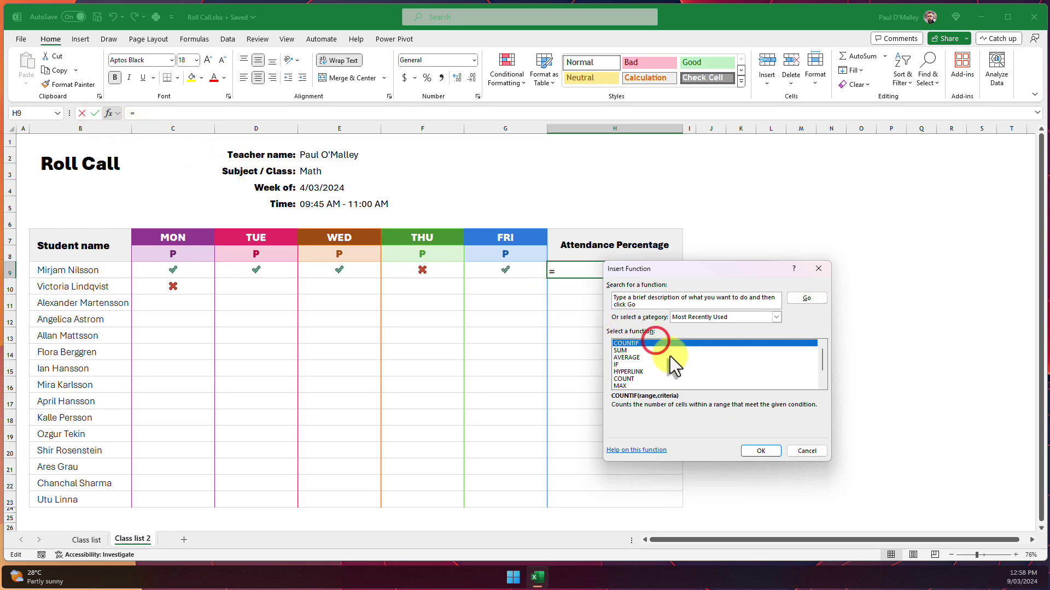
pyautogui.click(764, 451)
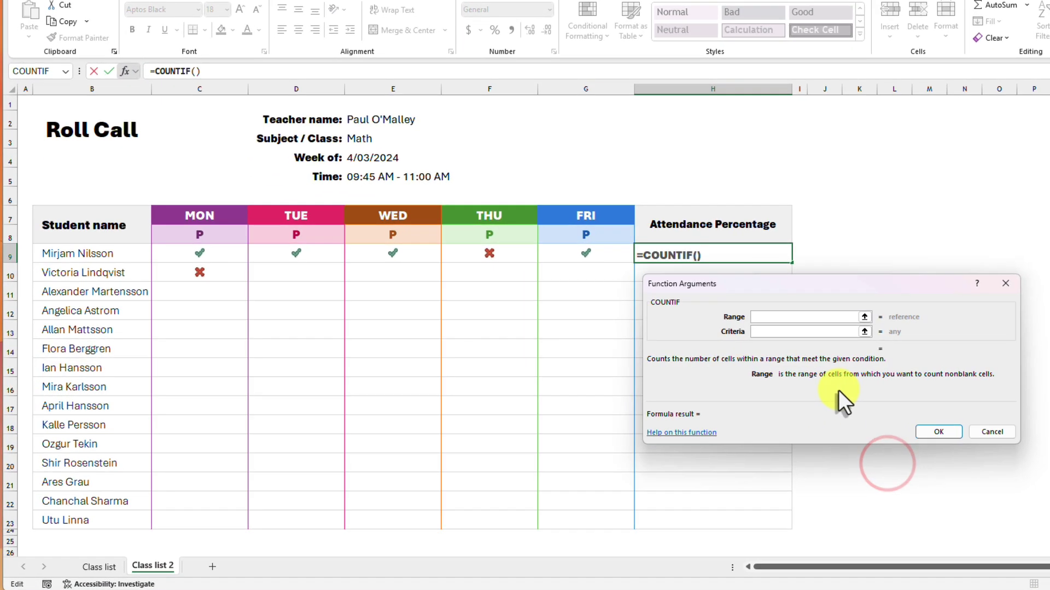
pyautogui.moveTo(221, 257); pyautogui.dragTo(590, 257)
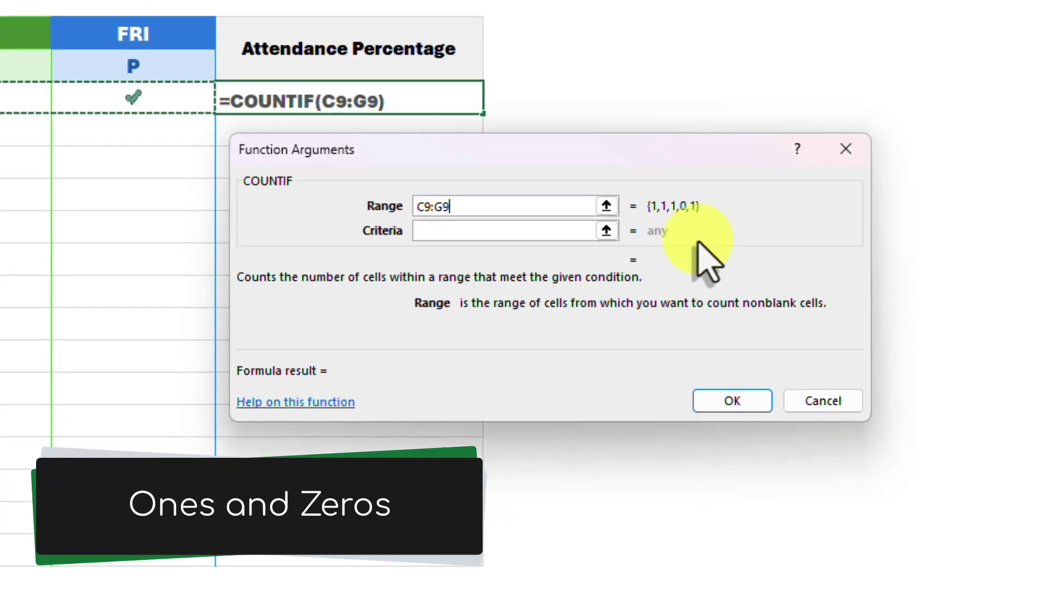
pyautogui.click(482, 229)
pyautogui.write('1')
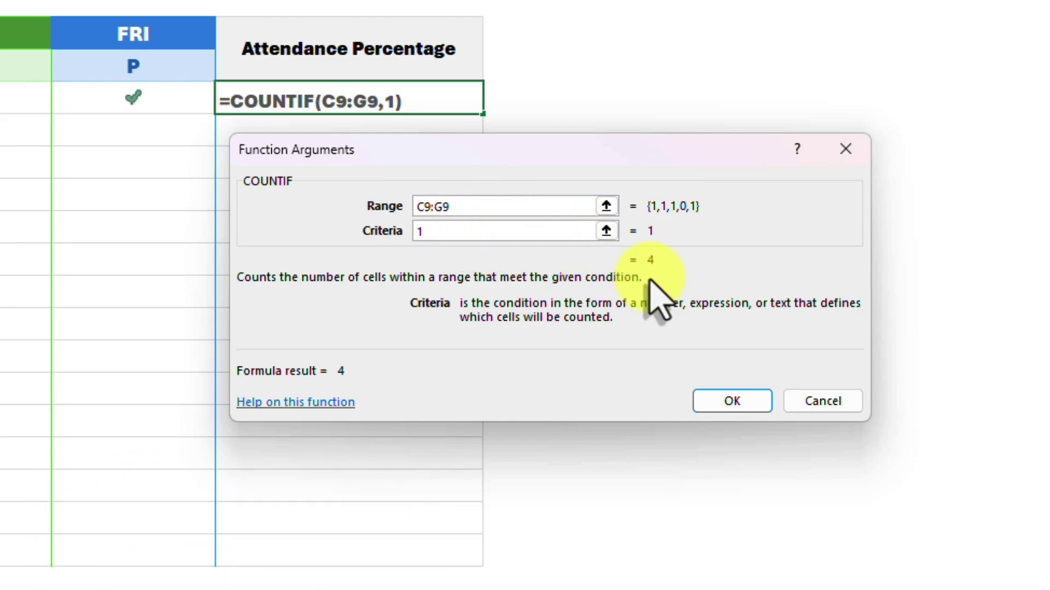
pyautogui.click(735, 407)
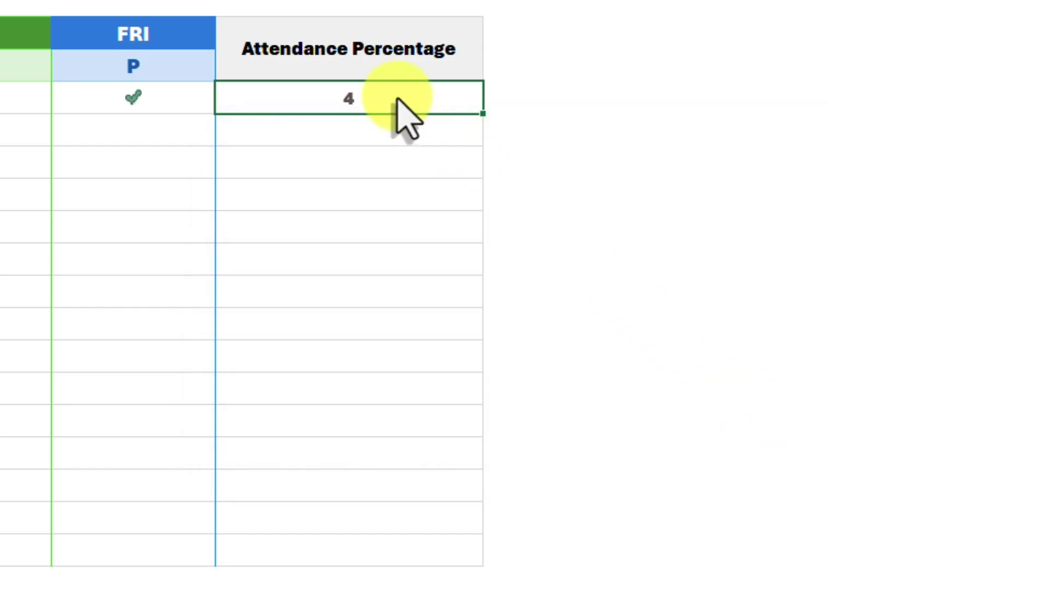
# Extend H9's formula to divide by COUNTA(C9:G9)
pyautogui.doubleClick(398, 100)
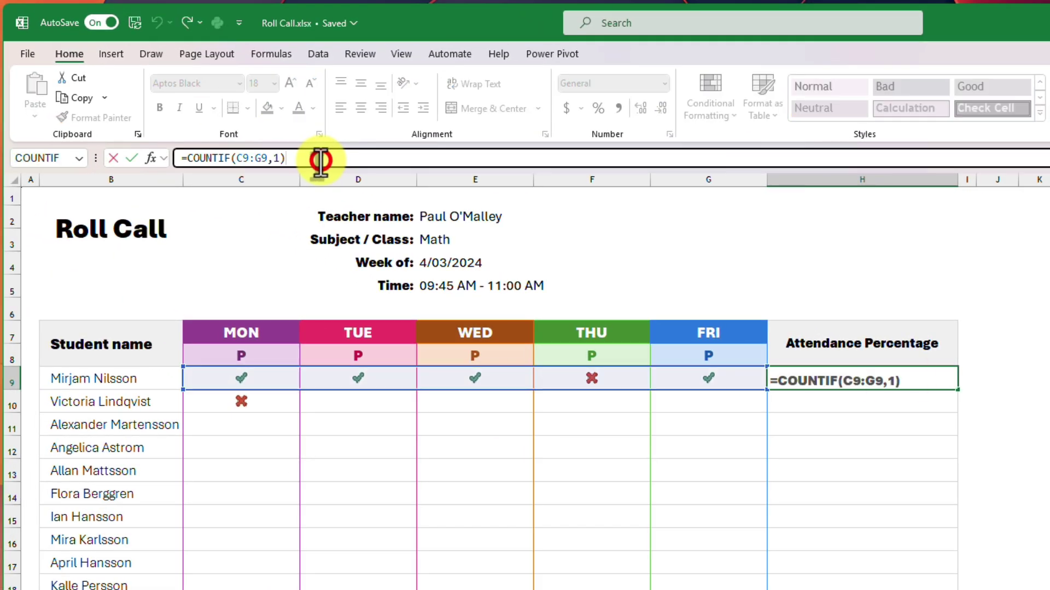
pyautogui.write('/COU')
pyautogui.write('NTA(')
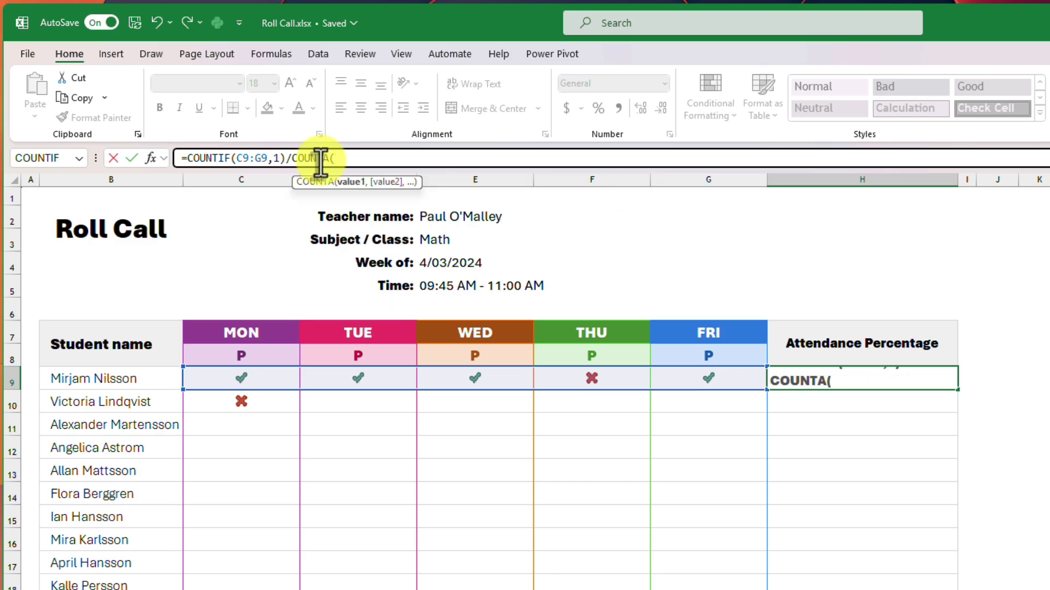
pyautogui.moveTo(266, 383); pyautogui.dragTo(722, 385)
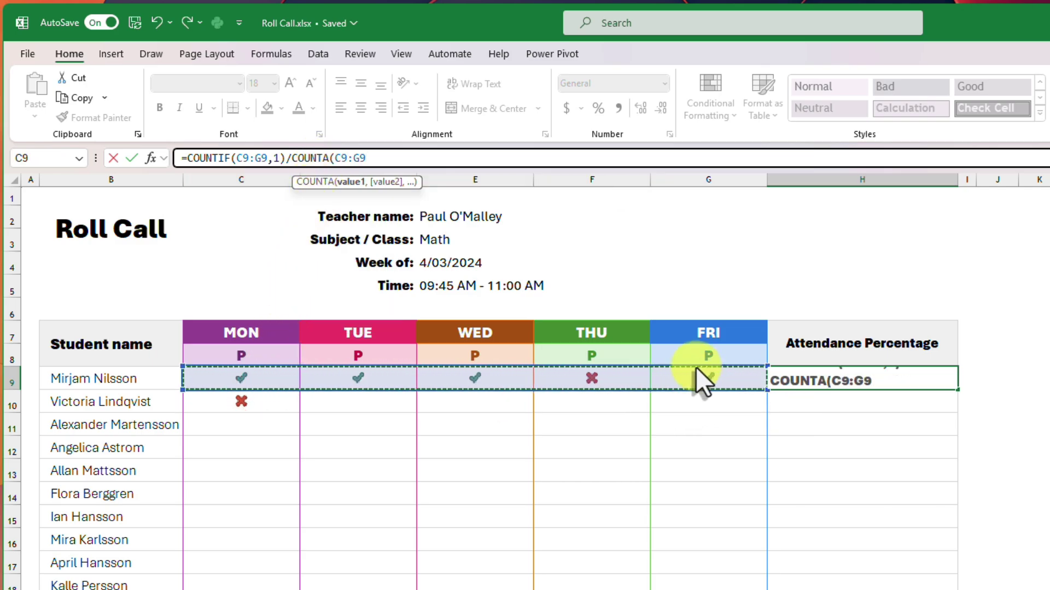
pyautogui.write(')')
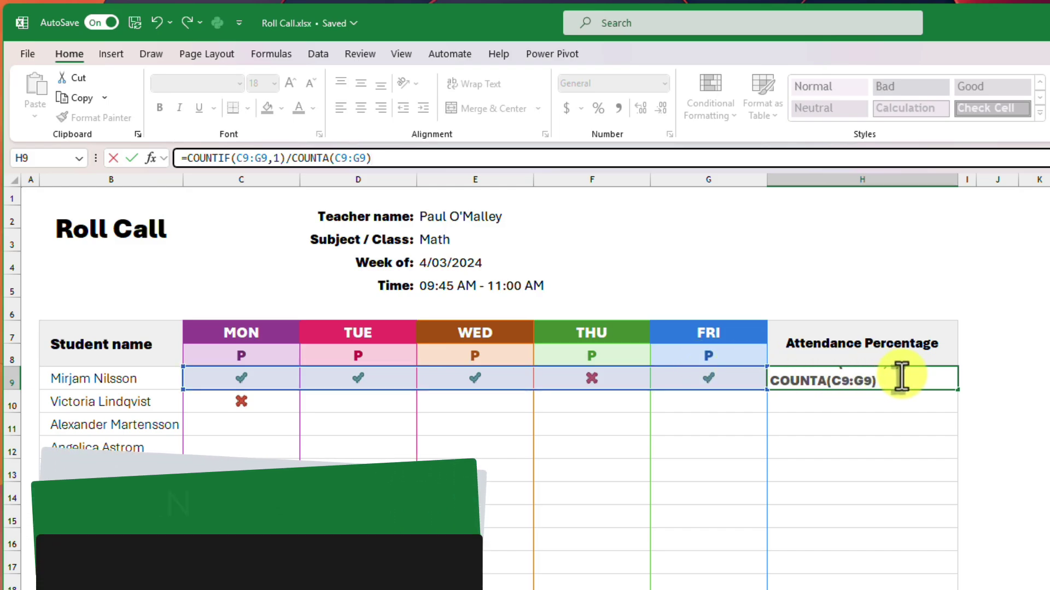
pyautogui.press('Return')
# Format H9 as a percentage (80%) and fill it down to H23, exposing #DIV/0! errors
pyautogui.click(901, 376)
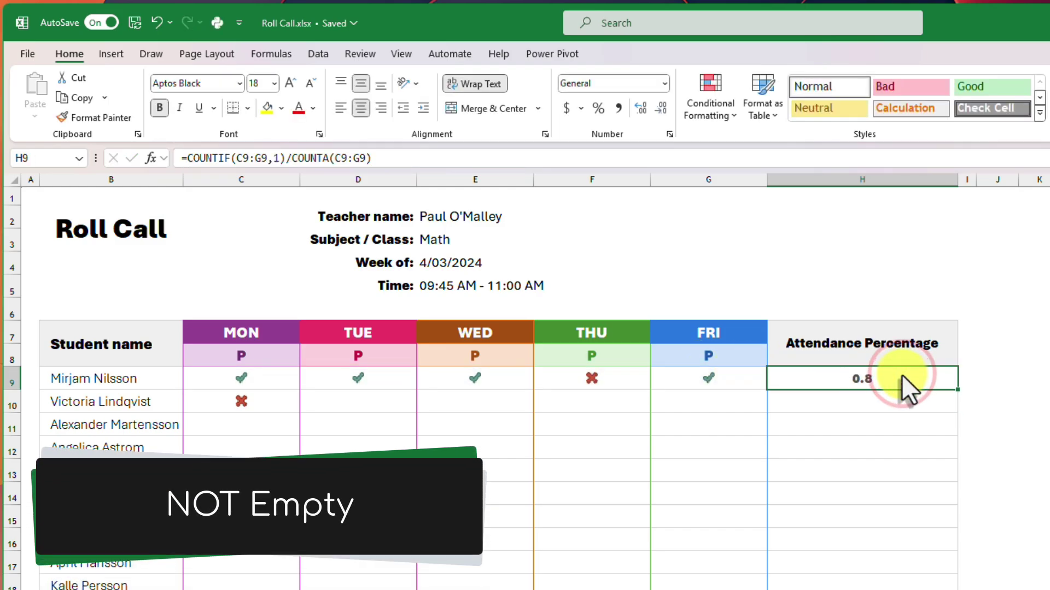
pyautogui.click(598, 108)
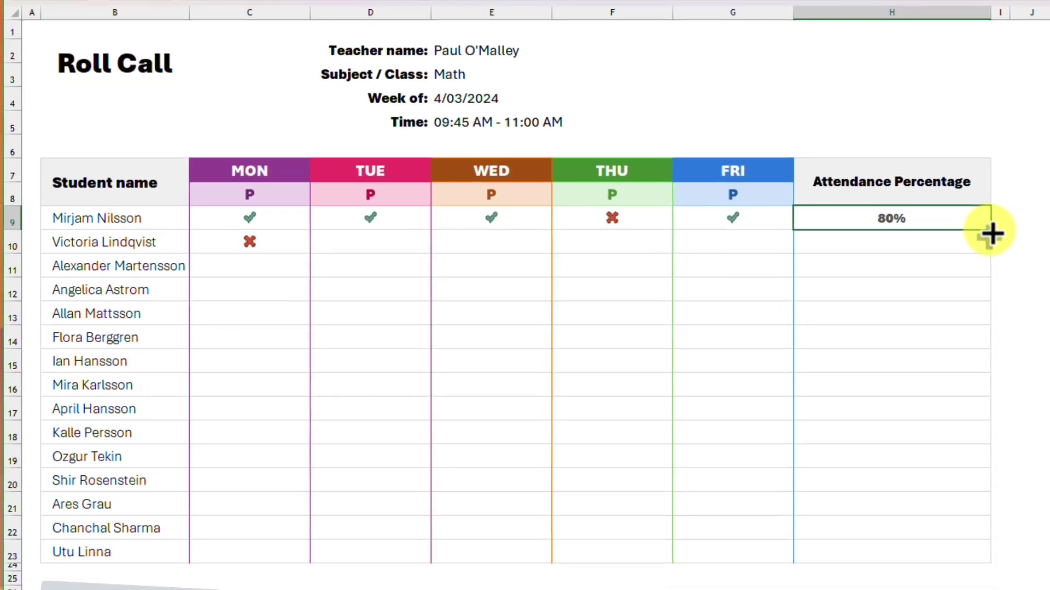
pyautogui.moveTo(957, 389); pyautogui.dragTo(977, 589)
pyautogui.moveTo(1011, 546); pyautogui.dragTo(1012, 566)
pyautogui.click(938, 316)
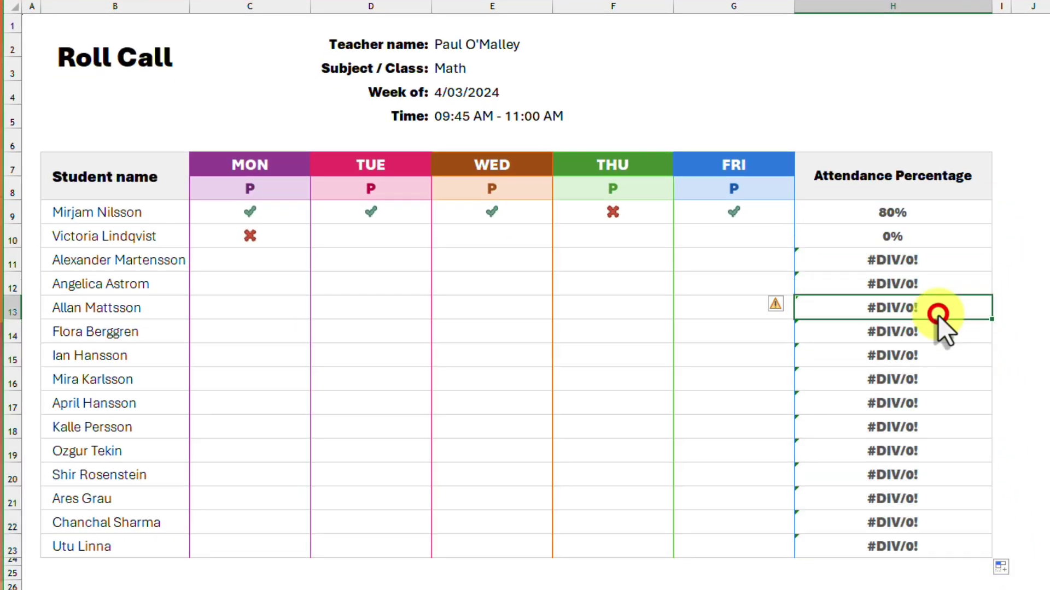
# Change H9's divisor to (COUNTA(C9:G9)+COUNTBLANK(C9:G9)) and fill it down to H23
pyautogui.click(880, 217)
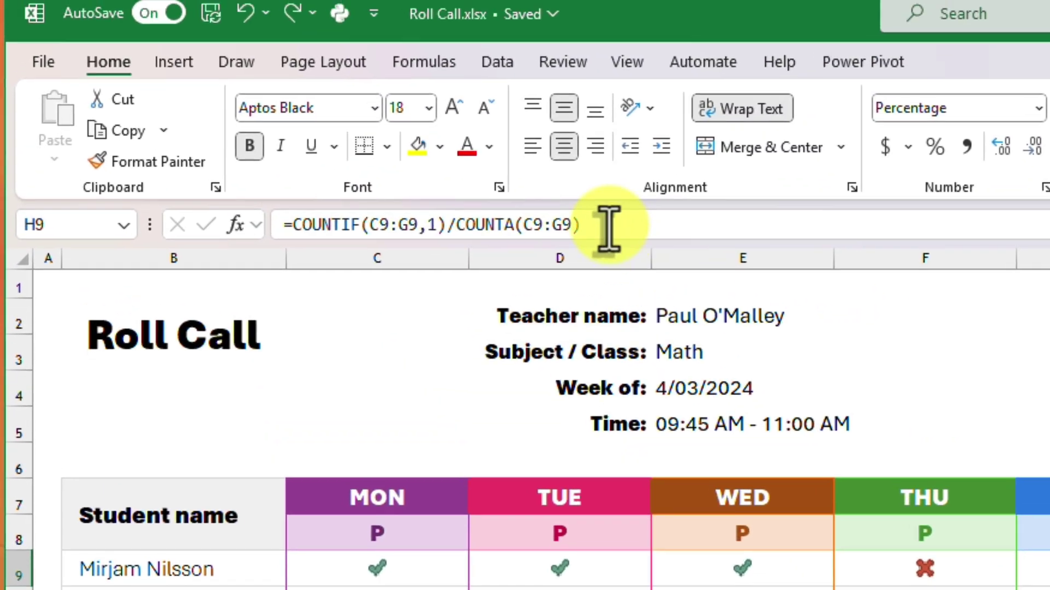
pyautogui.click(628, 257)
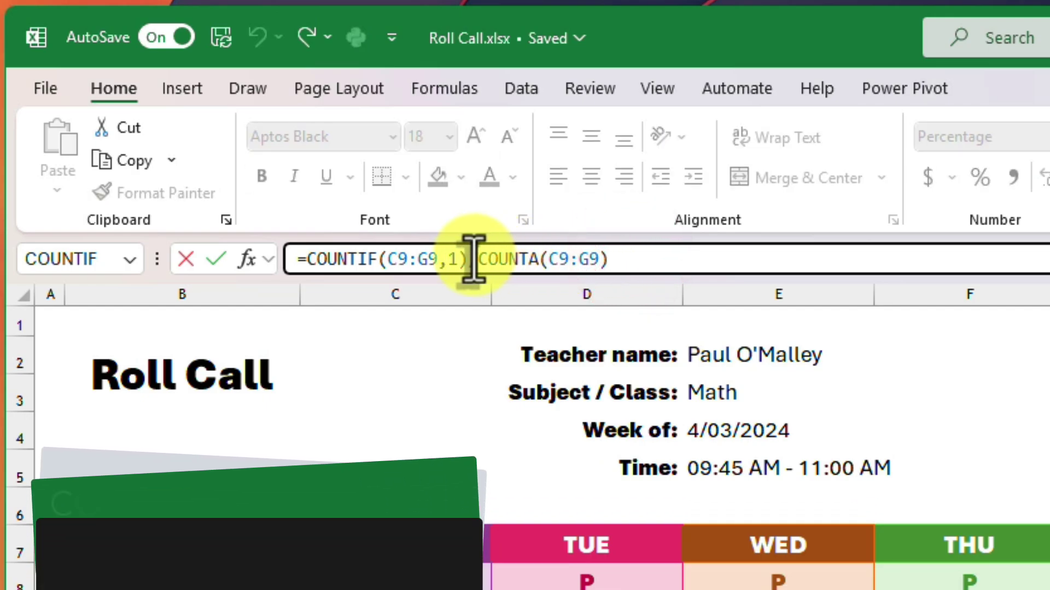
pyautogui.click(474, 259)
pyautogui.write('/(')
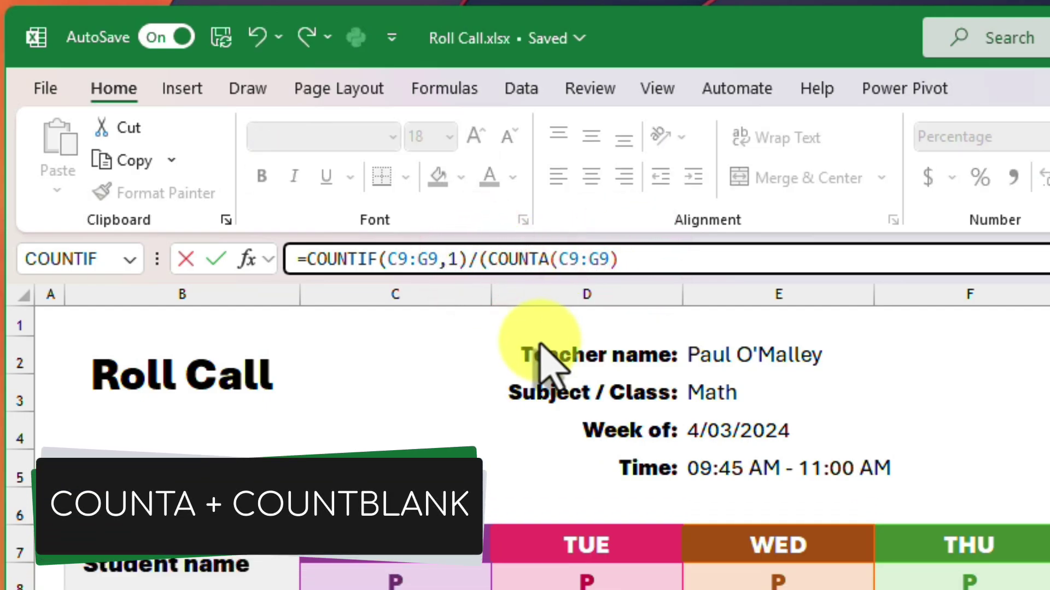
pyautogui.click(644, 259)
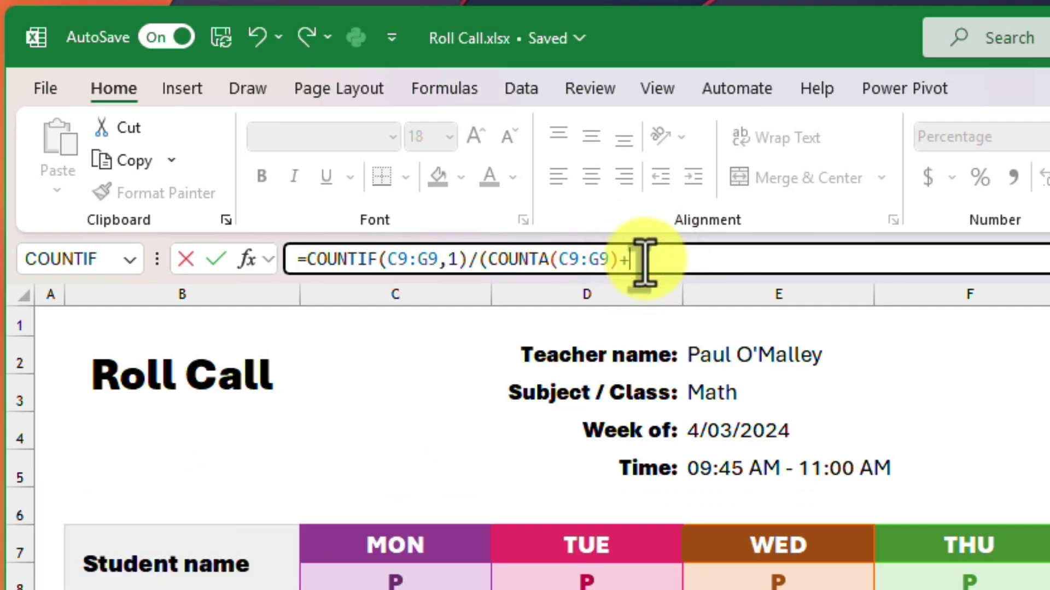
pyautogui.write('+COUNTBLAN')
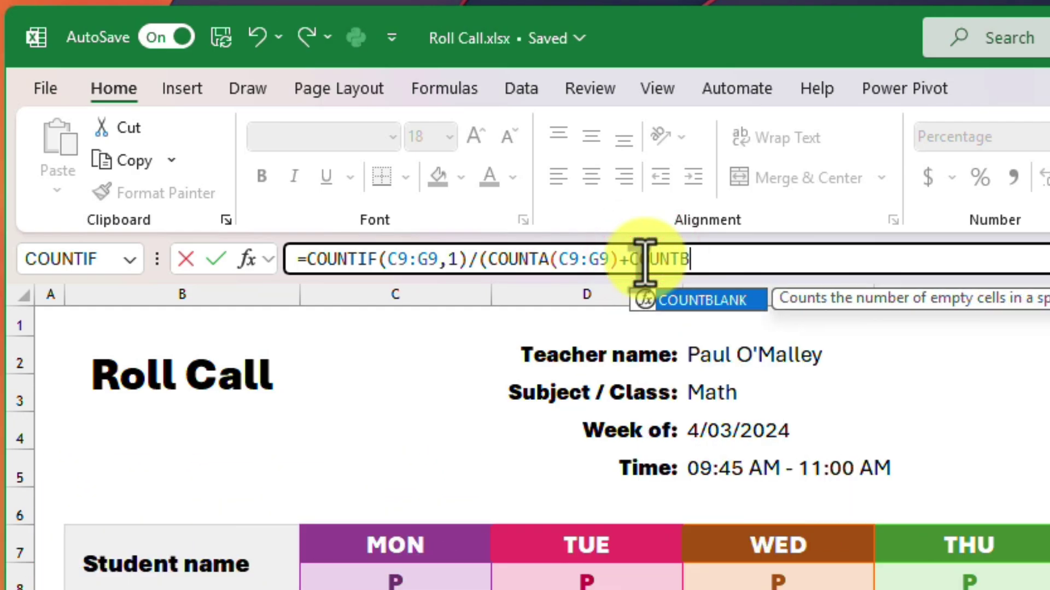
pyautogui.write('K(')
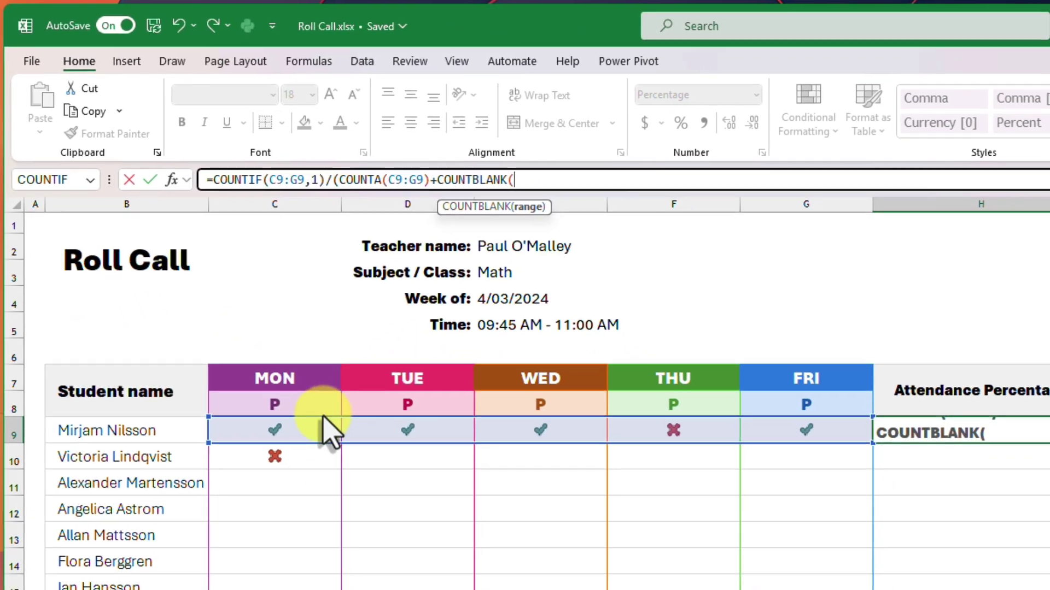
pyautogui.moveTo(291, 398); pyautogui.dragTo(724, 408)
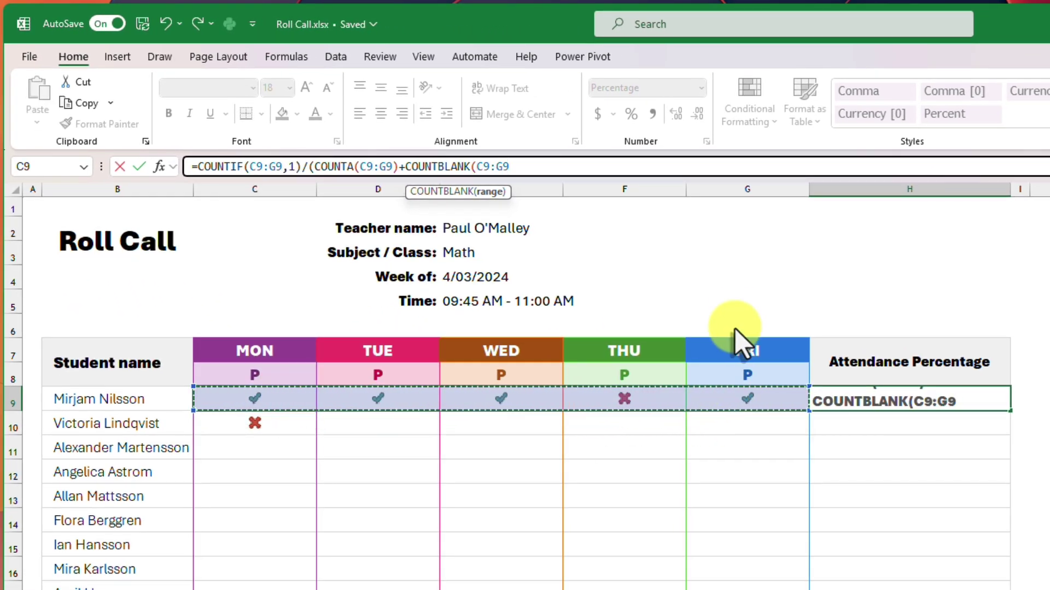
pyautogui.write('))')
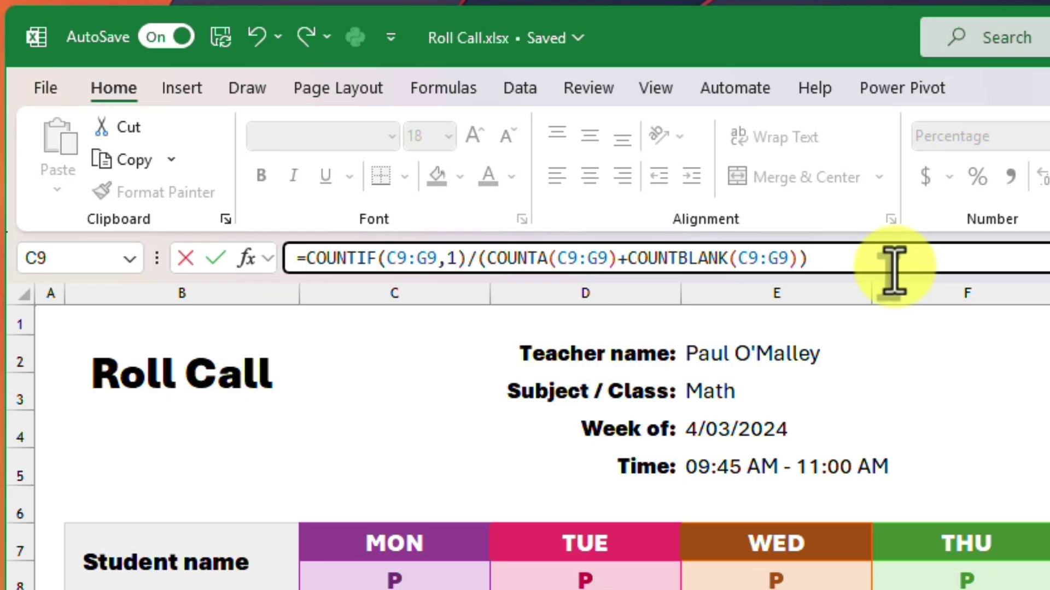
pyautogui.press('Return')
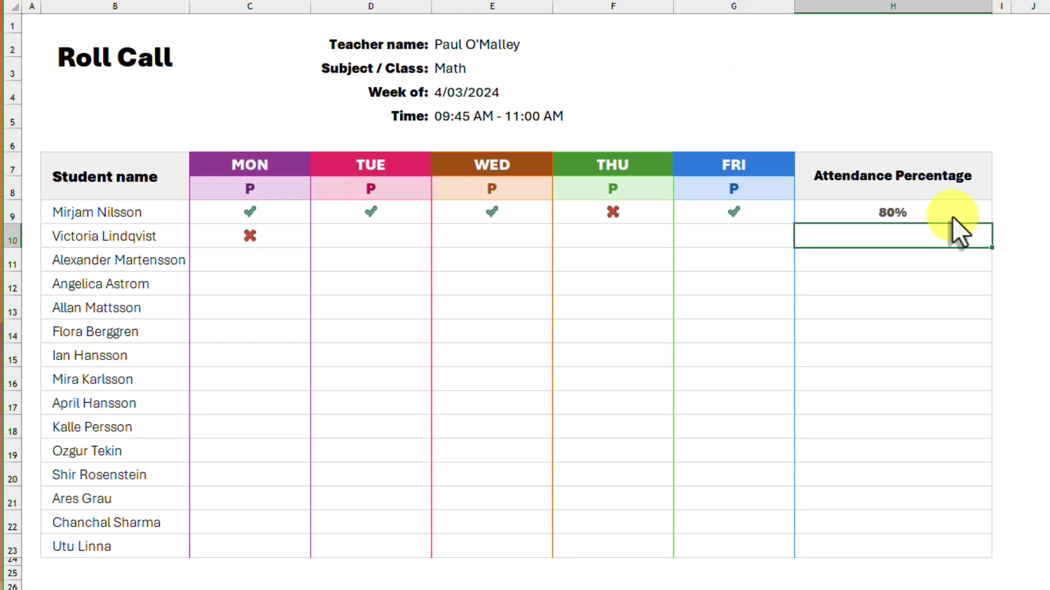
pyautogui.click(952, 217)
pyautogui.moveTo(991, 224); pyautogui.dragTo(988, 556)
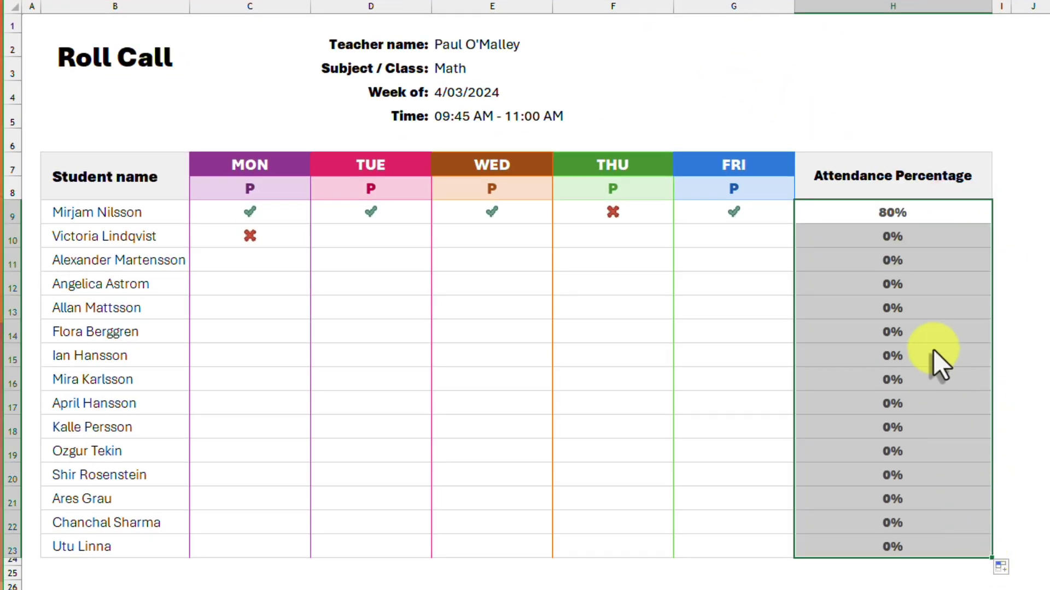
# Enter Monday marks: 1 for Alexander, 1 for Angelica, 0 for Allan
pyautogui.click(949, 211)
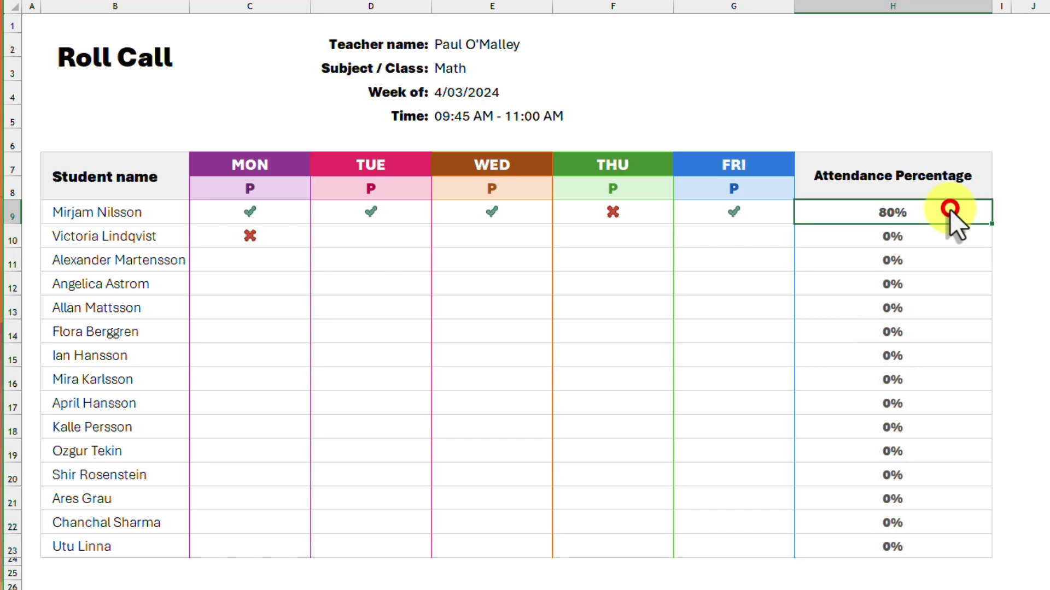
pyautogui.click(251, 268)
pyautogui.write('1')
pyautogui.press('Return')
pyautogui.write('1')
pyautogui.press('Return')
pyautogui.write('0')
pyautogui.press('Return')
pyautogui.press('Up')
# Mark Victoria present Tuesday through Friday, reaching 80%, then switch to the Class list sheet
pyautogui.press('Right')
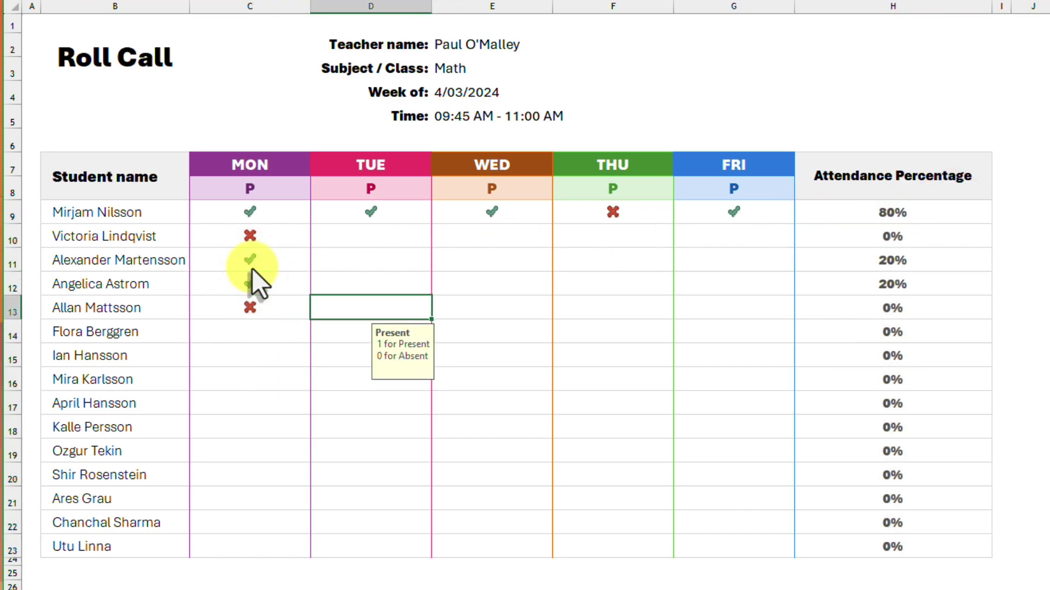
pyautogui.press('Up')
pyautogui.press('Up')
pyautogui.press('Up')
pyautogui.write('1')
pyautogui.click(496, 239)
pyautogui.write('1')
pyautogui.click(621, 238)
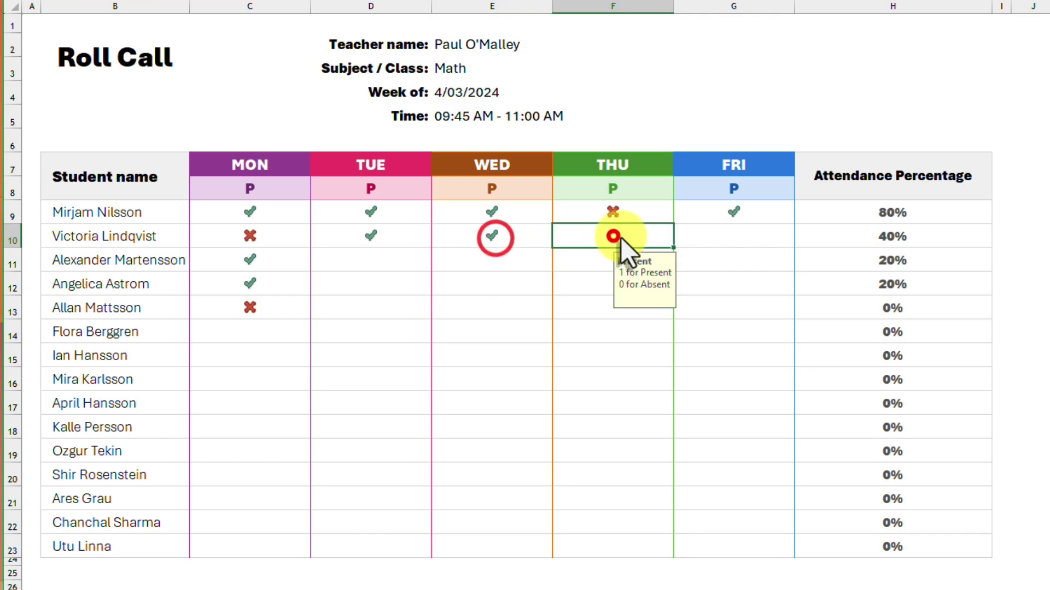
pyautogui.write('1')
pyautogui.click(759, 240)
pyautogui.write('1')
pyautogui.click(924, 239)
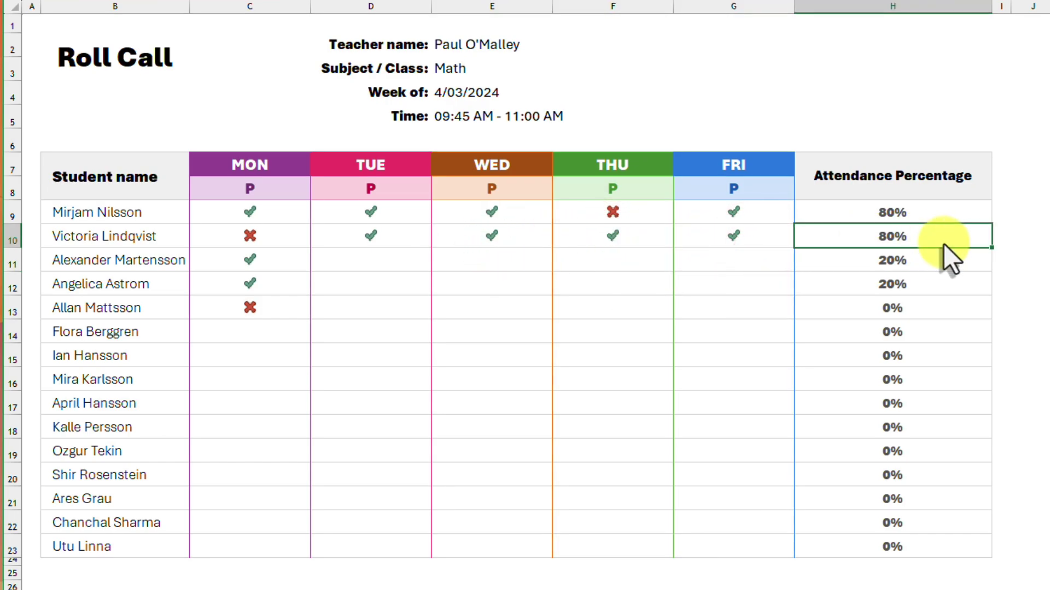
pyautogui.click(128, 584)
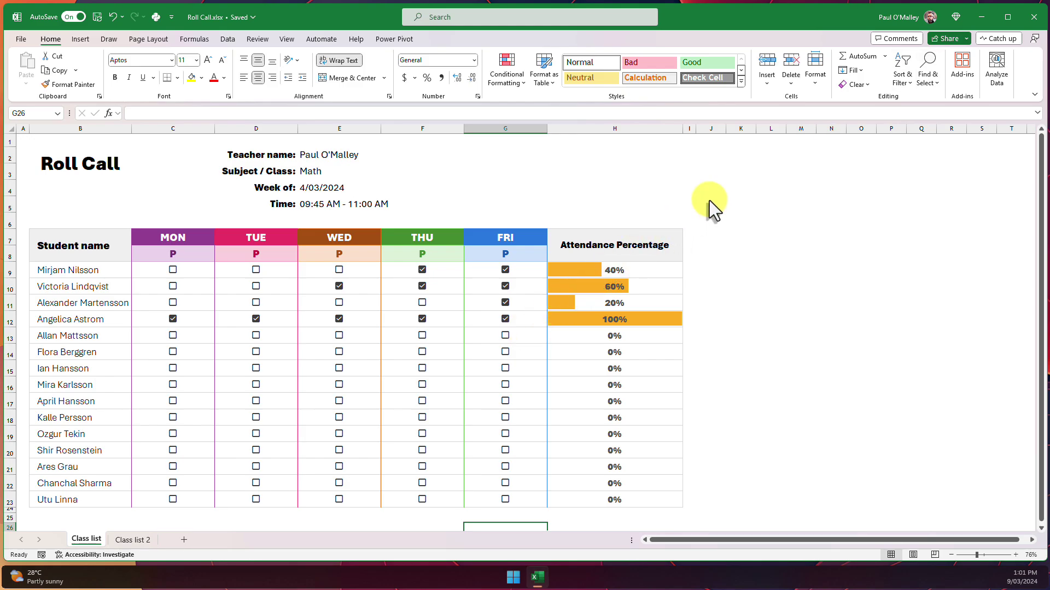
# Minimize the Excel Roll Call workbook to show the Windows desktop
pyautogui.click(981, 14)
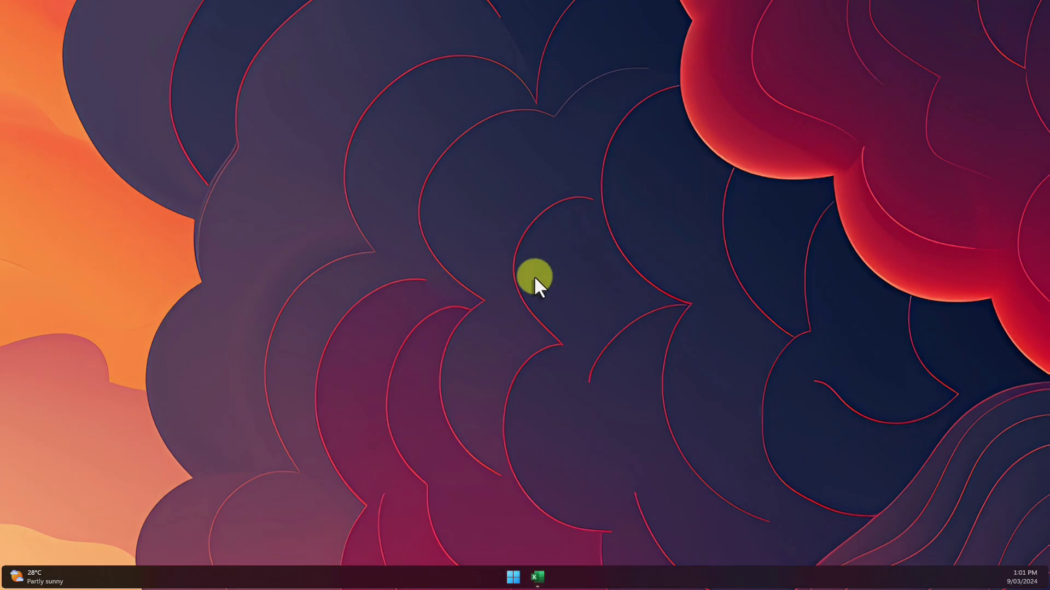